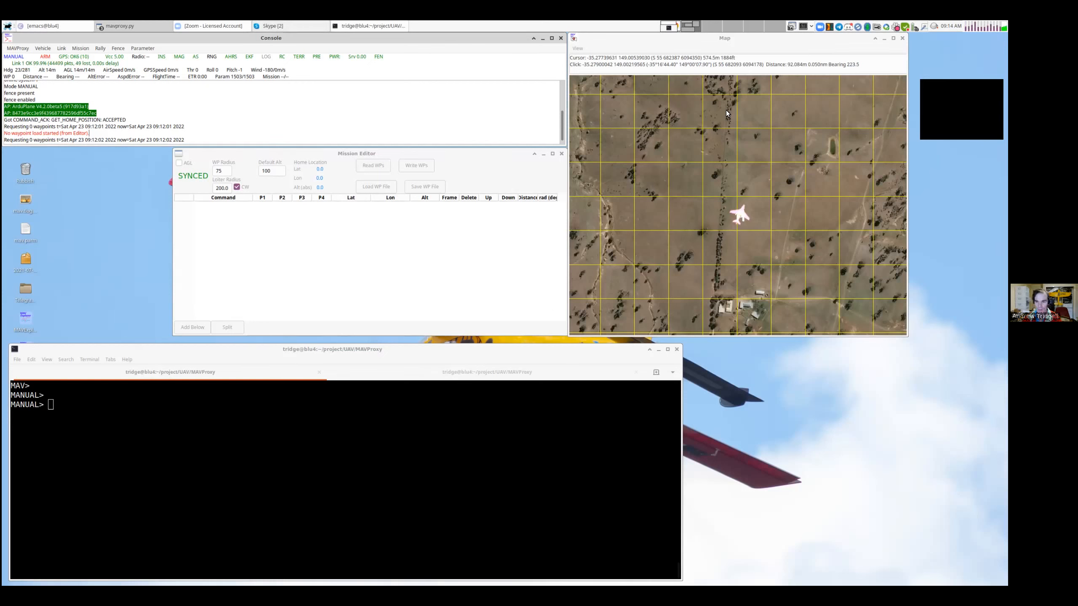
Add a mission takeoff point at the aircraft's location with a 20 m takeoff altitude.
click(737, 228)
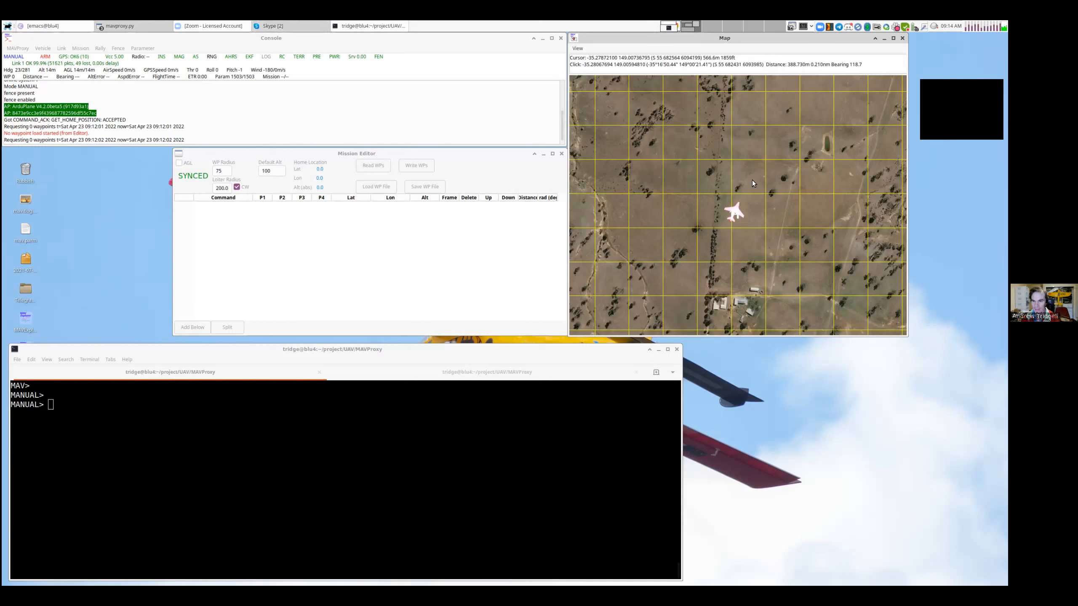
click(736, 212)
right_click(737, 212)
mouse_move(769, 264)
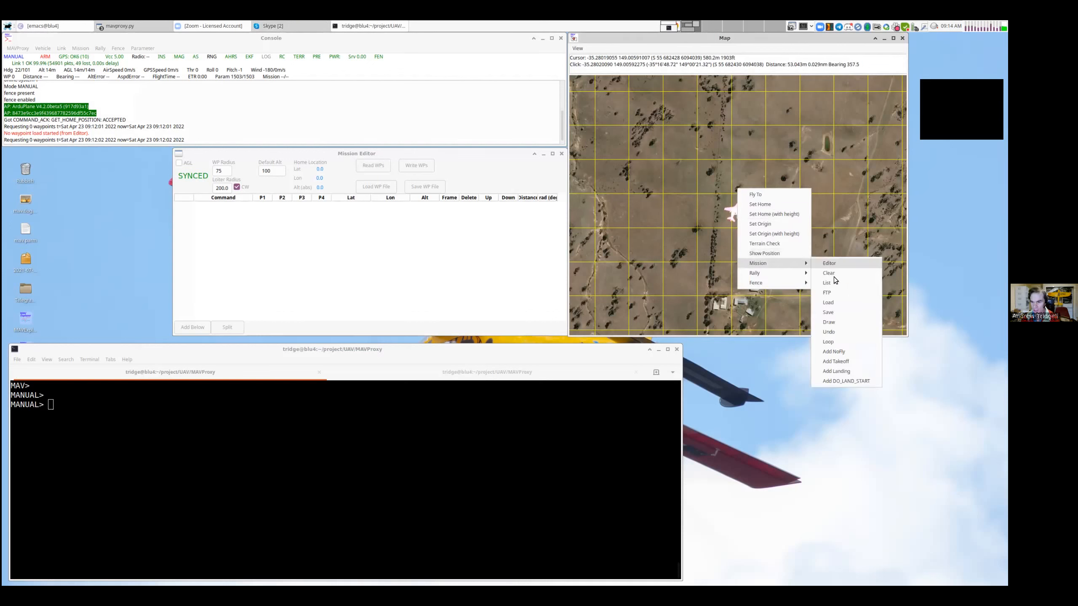
click(835, 361)
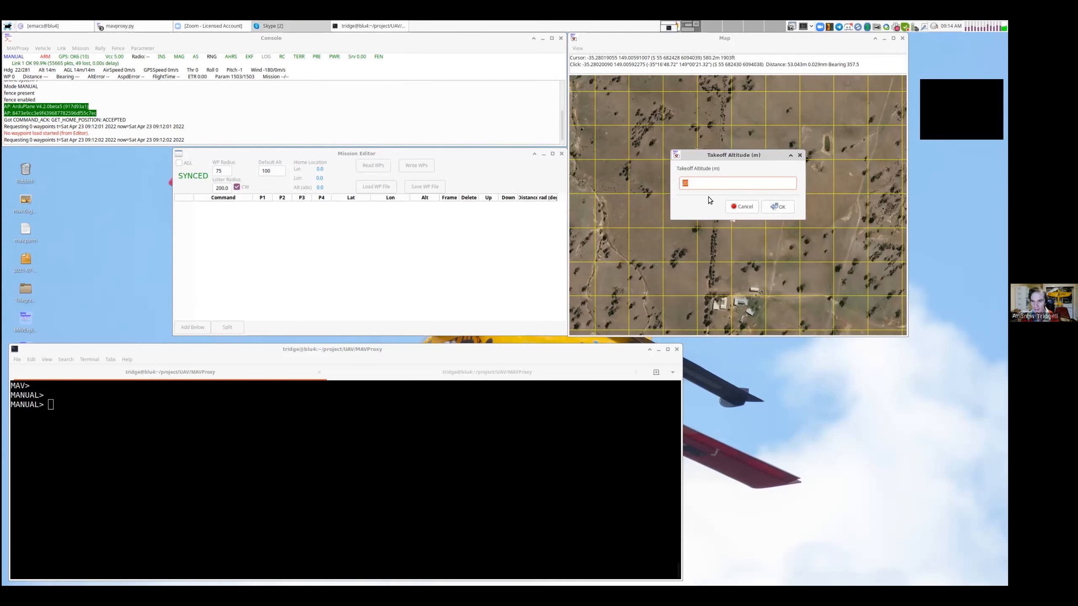
click(776, 207)
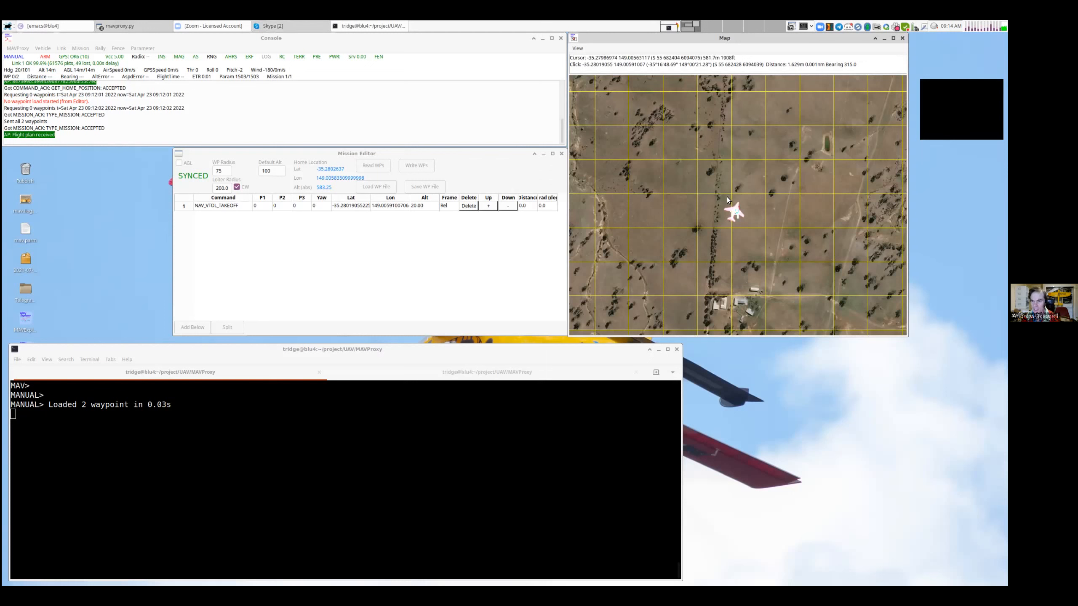
Draw a clockwise four-corner waypoint circuit at 100 m altitude, starting north of the aircraft and ending southwest of it.
right_click(701, 204)
mouse_move(763, 255)
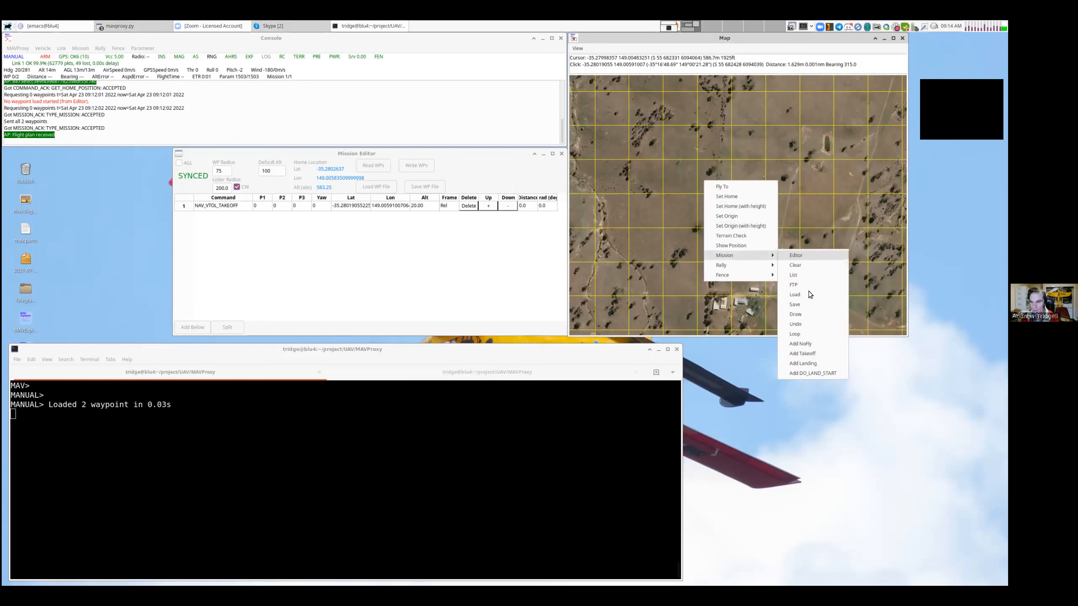
click(808, 316)
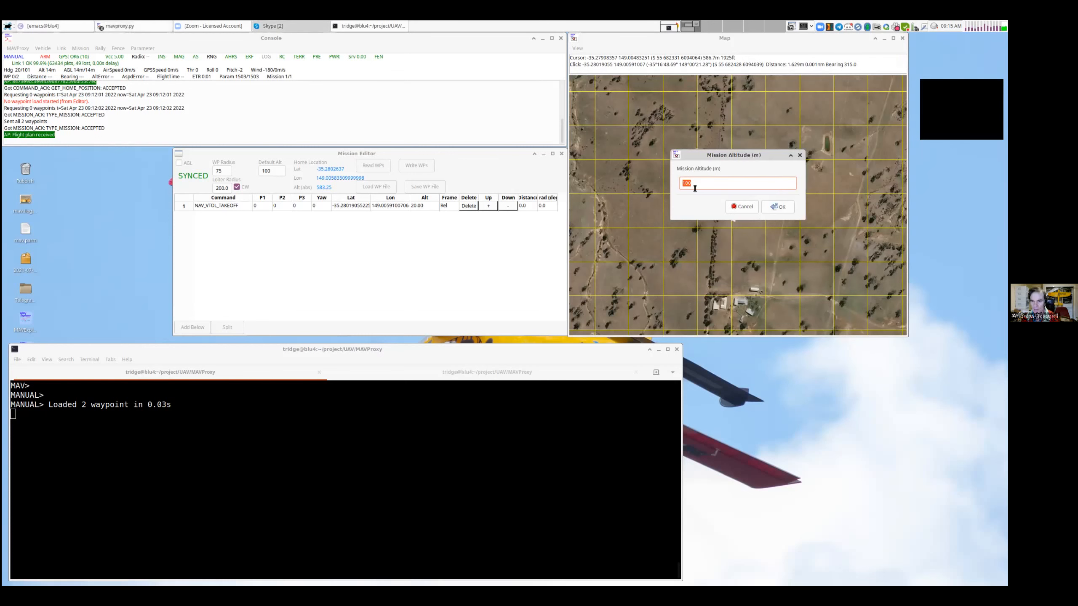
click(776, 206)
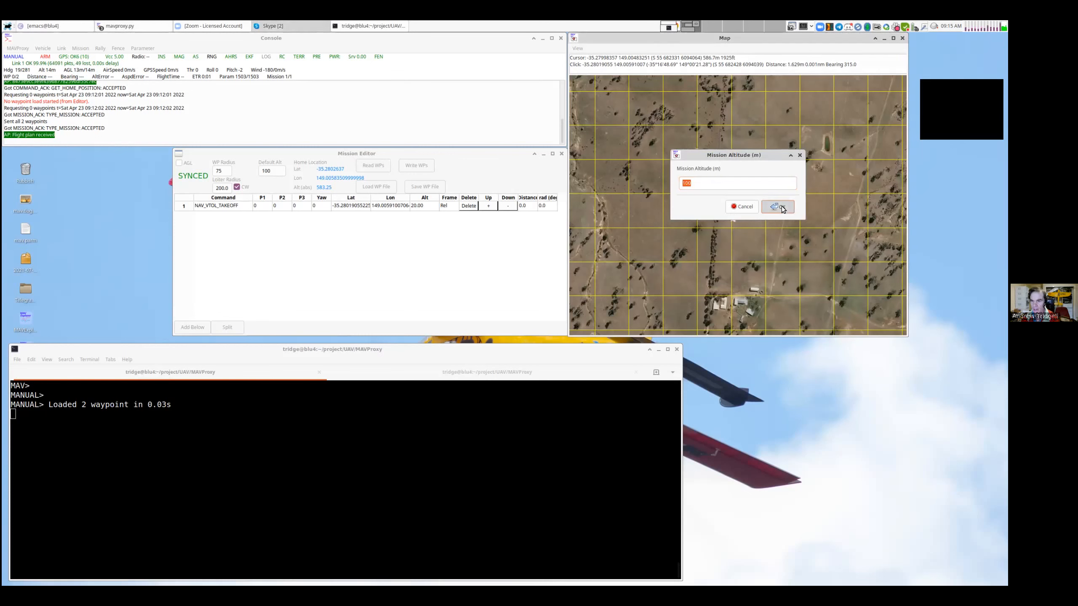
click(743, 136)
click(808, 148)
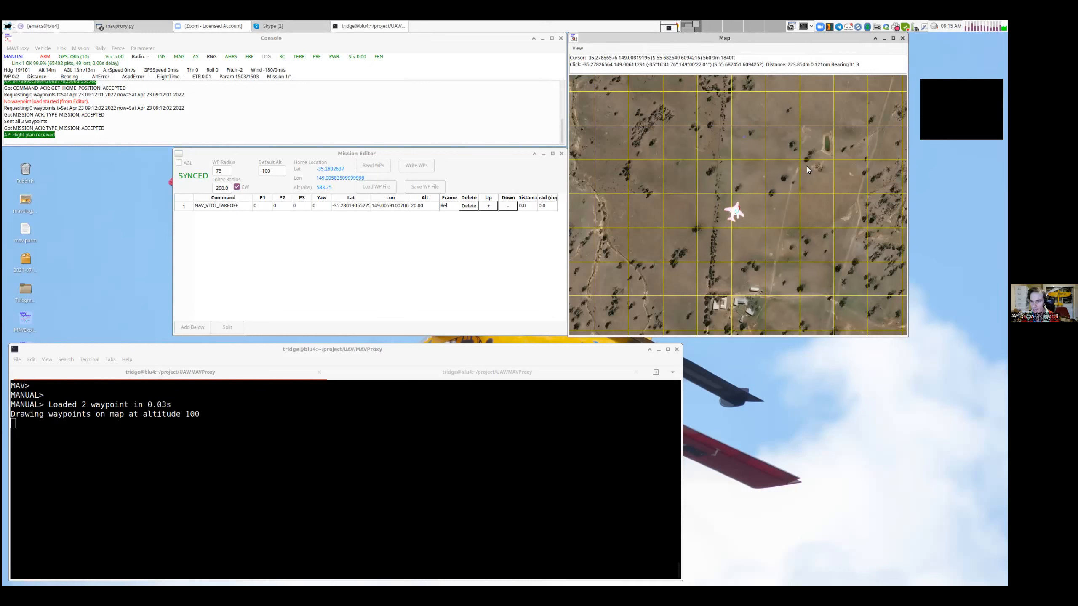
click(787, 272)
click(723, 260)
click(723, 233)
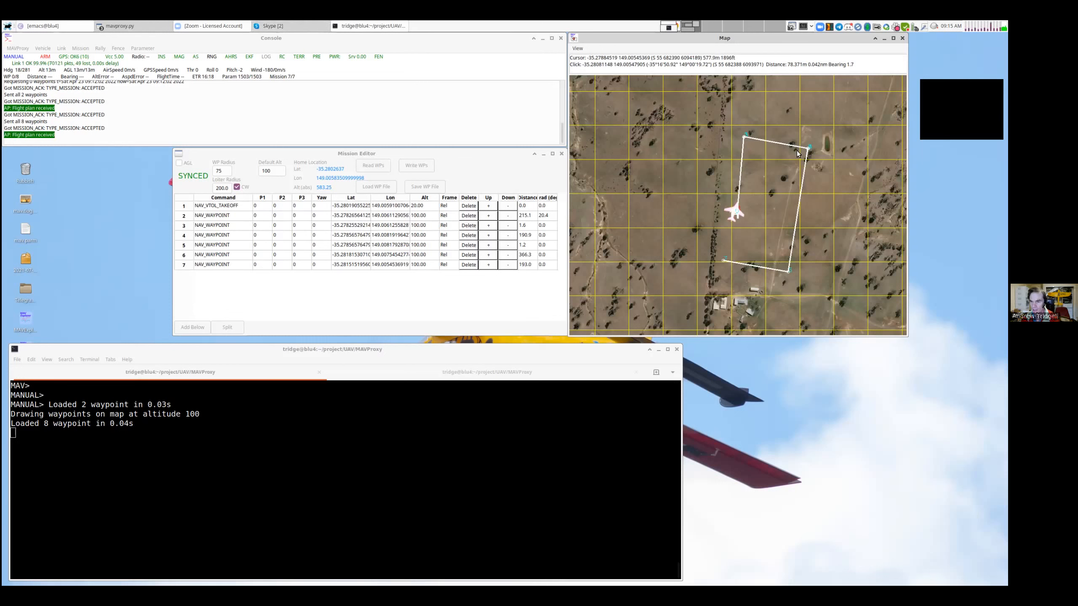
Close the drawn waypoint circuit into a mission loop.
right_click(724, 153)
mouse_move(759, 207)
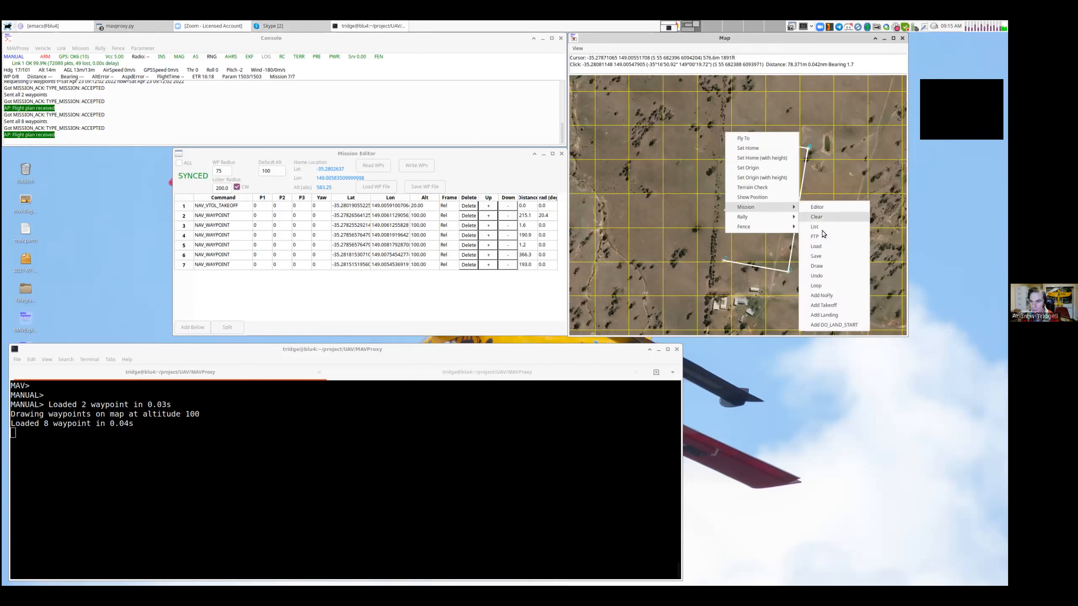
click(816, 286)
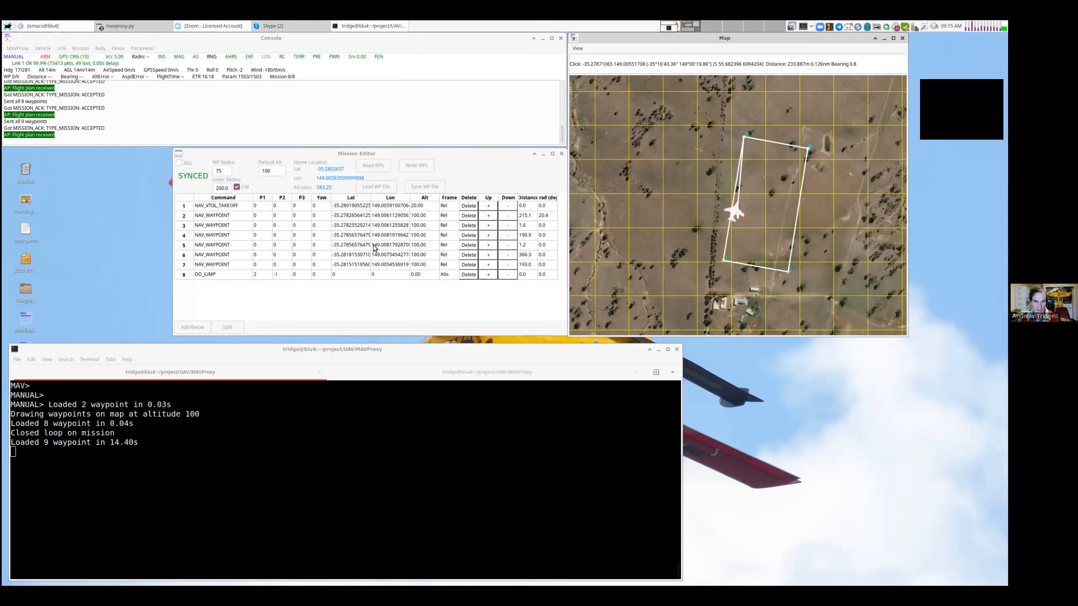
Set the DO_JUMP repeat count to 20 and write the waypoints to the vehicle.
click(260, 277)
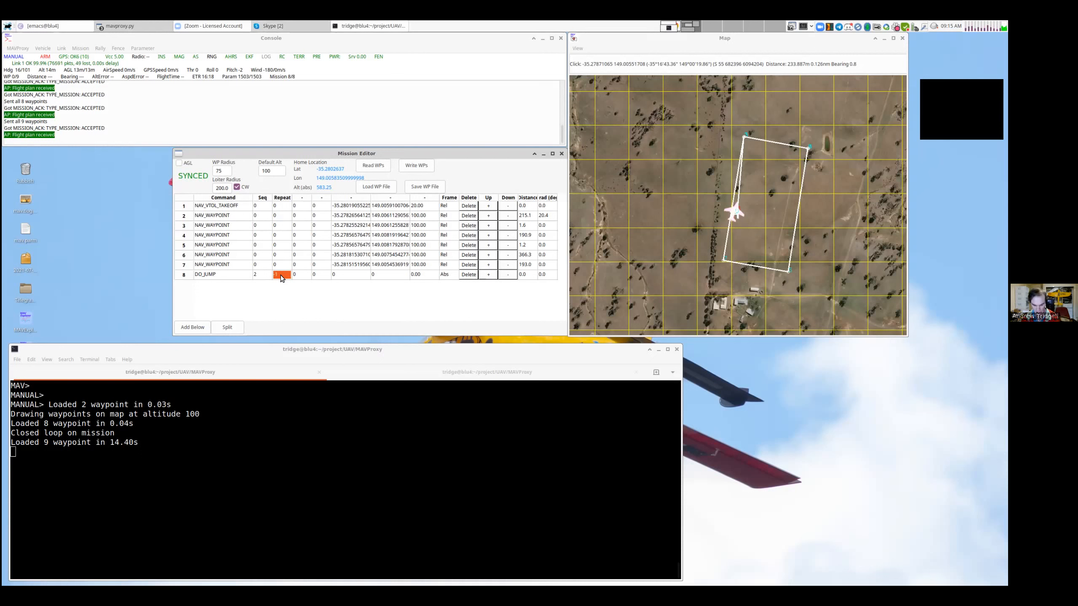
text(20)
key(Return)
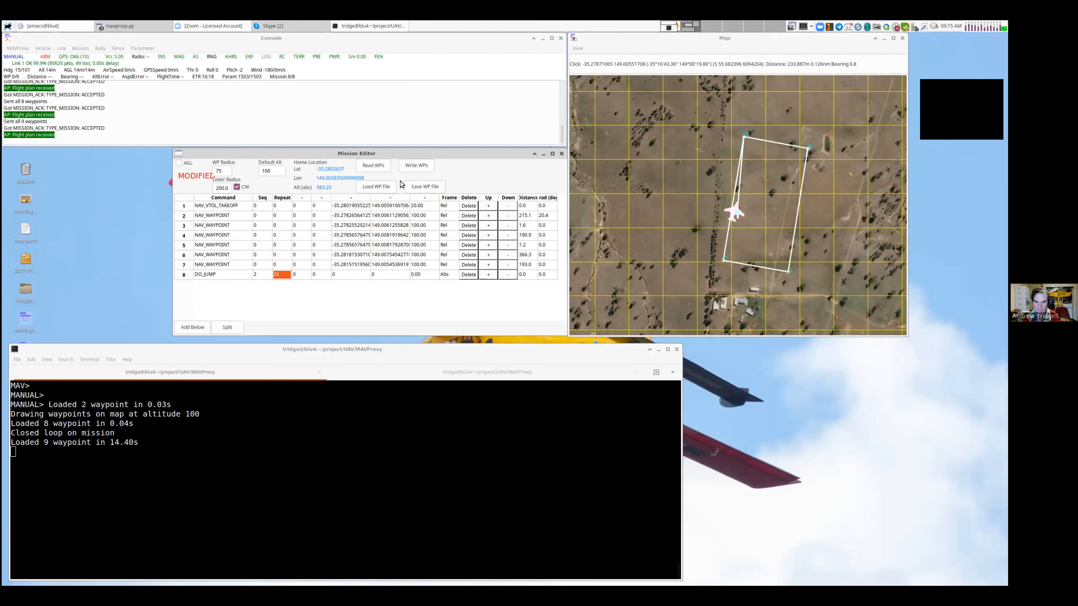
click(413, 169)
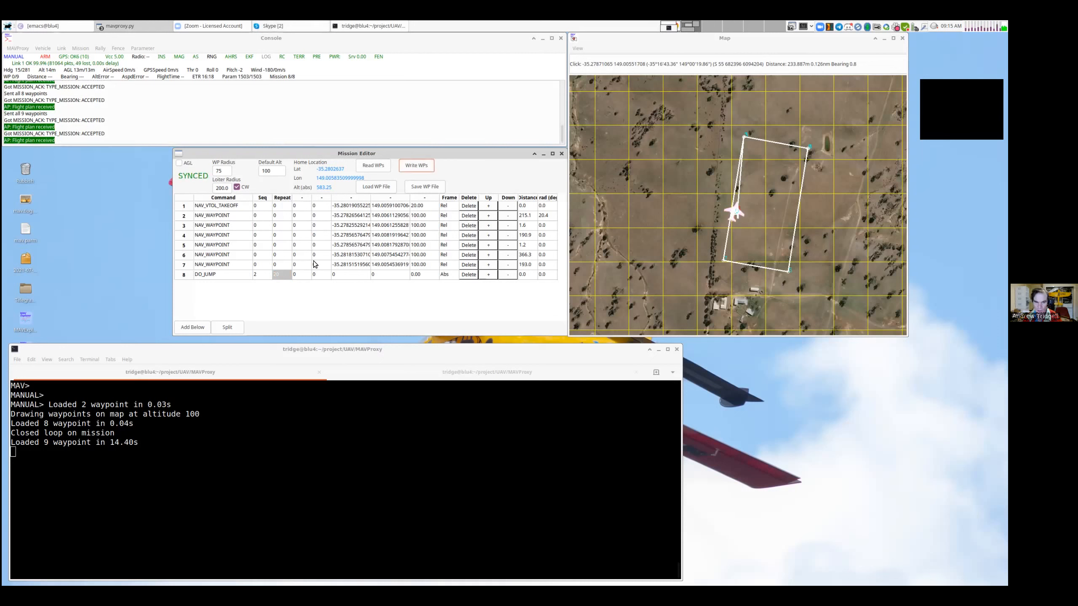
click(280, 276)
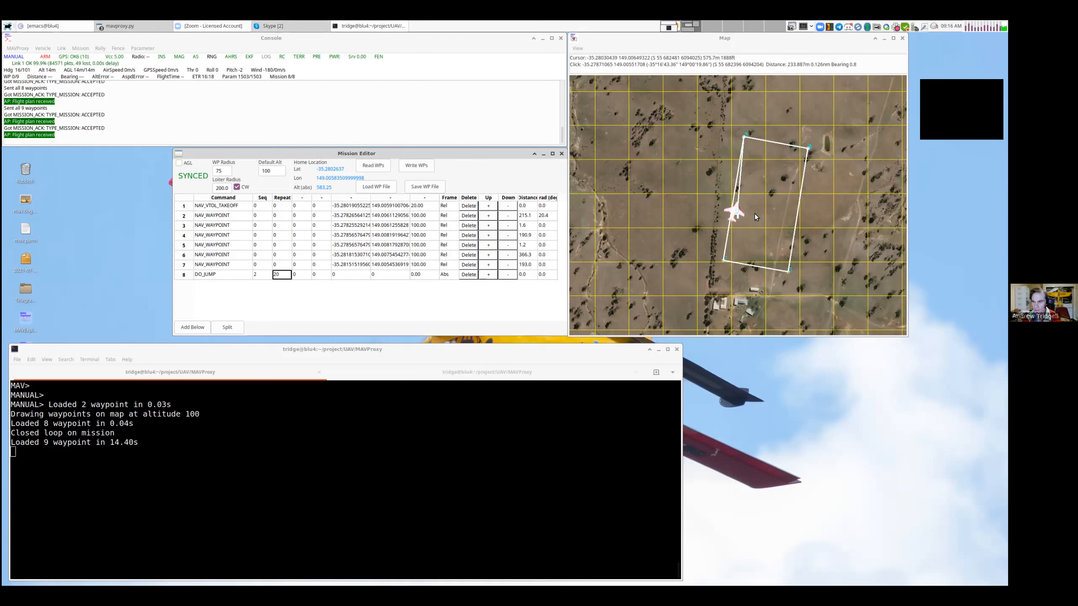
Add a DO_LAND_START point near the circuit's southern edge, close to the southeast corner.
click(762, 280)
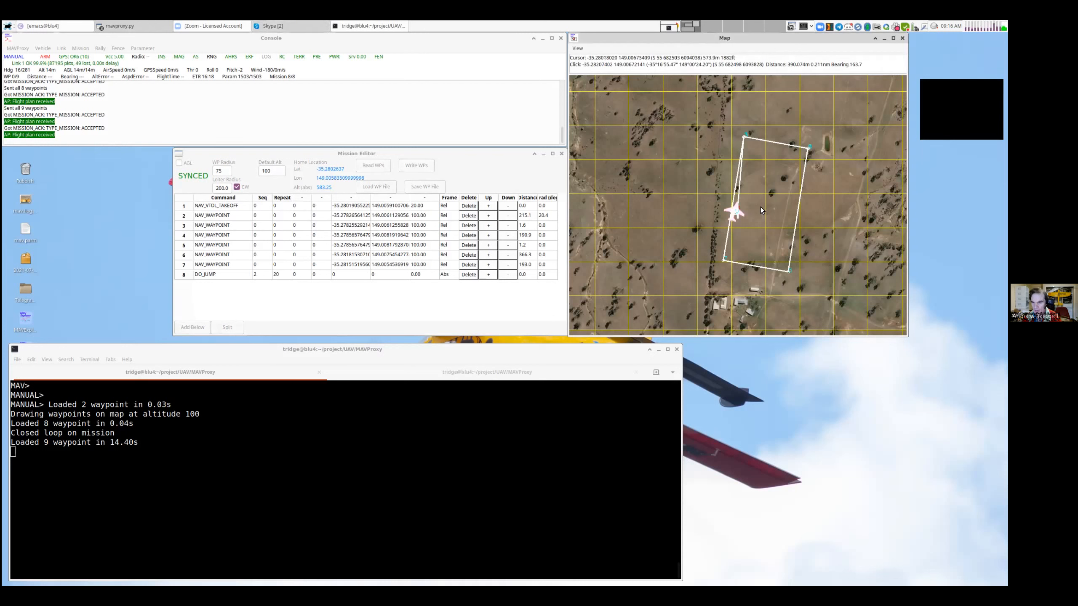
right_click(767, 259)
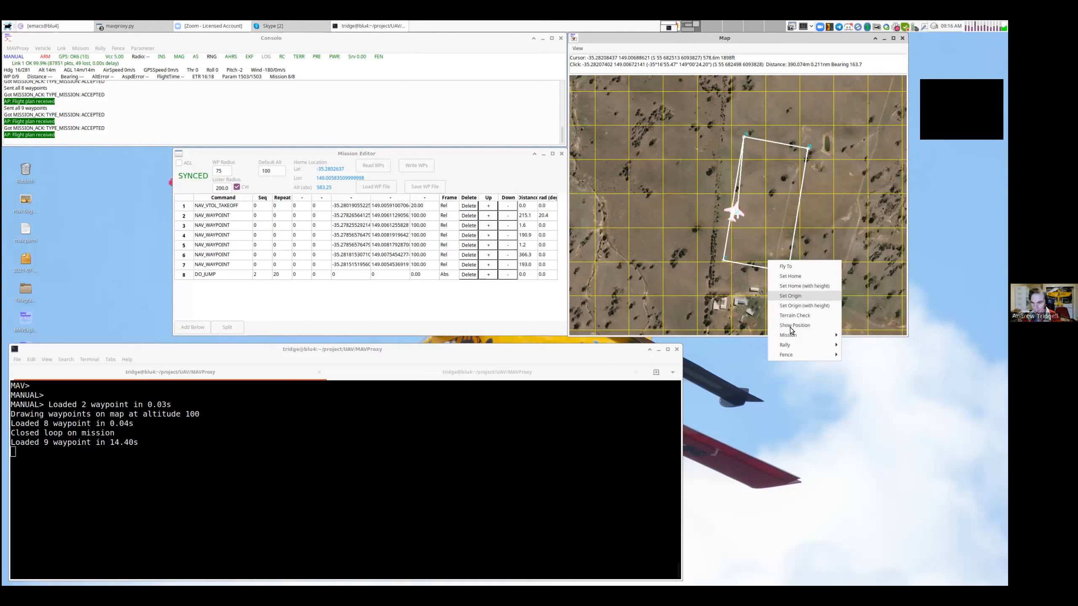
mouse_move(824, 335)
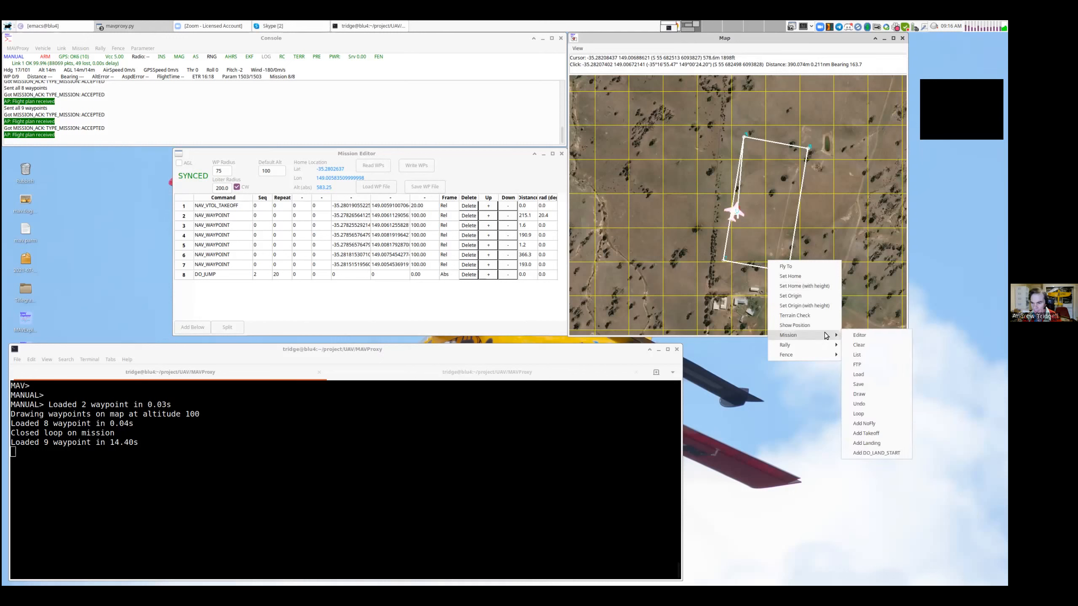
click(874, 453)
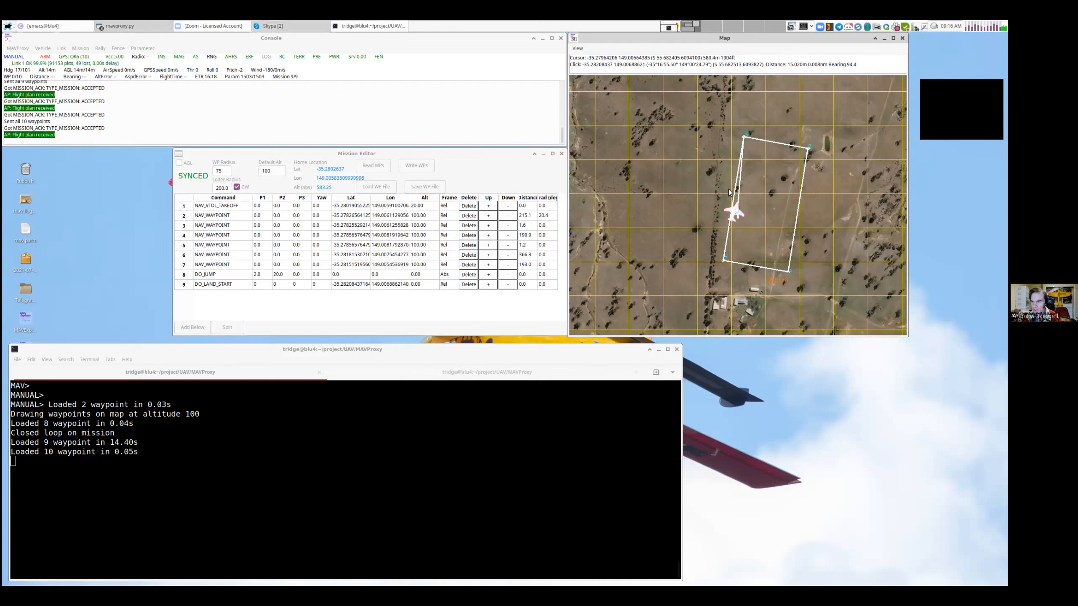
Draw landing approach waypoints at 40 m altitude, running north along the circuit's east side, west past its top, then back south toward the aircraft.
right_click(758, 193)
mouse_move(798, 248)
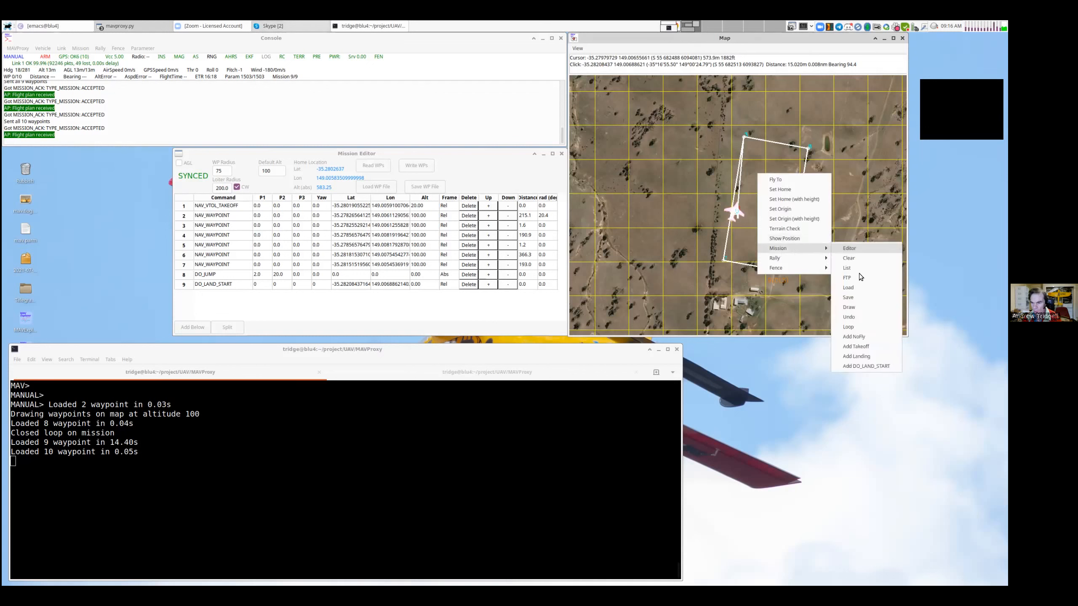
click(857, 307)
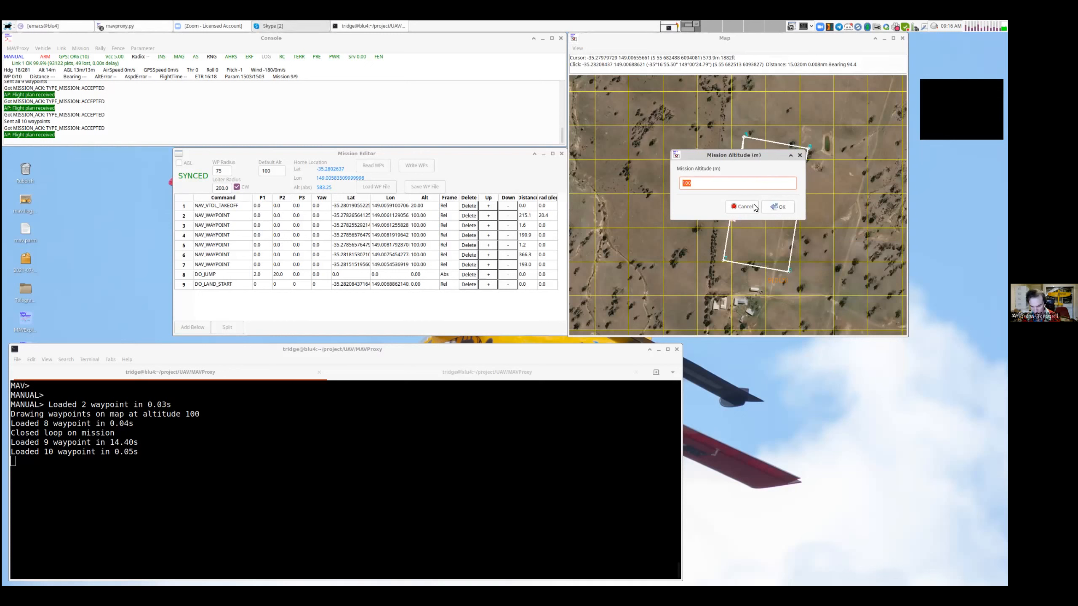
text(40)
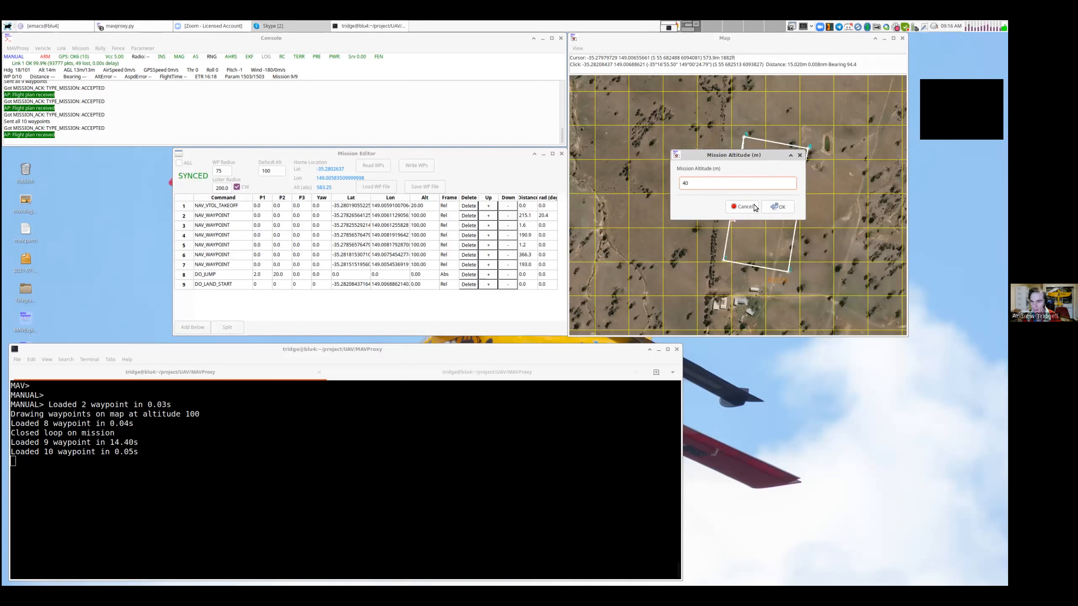
click(788, 206)
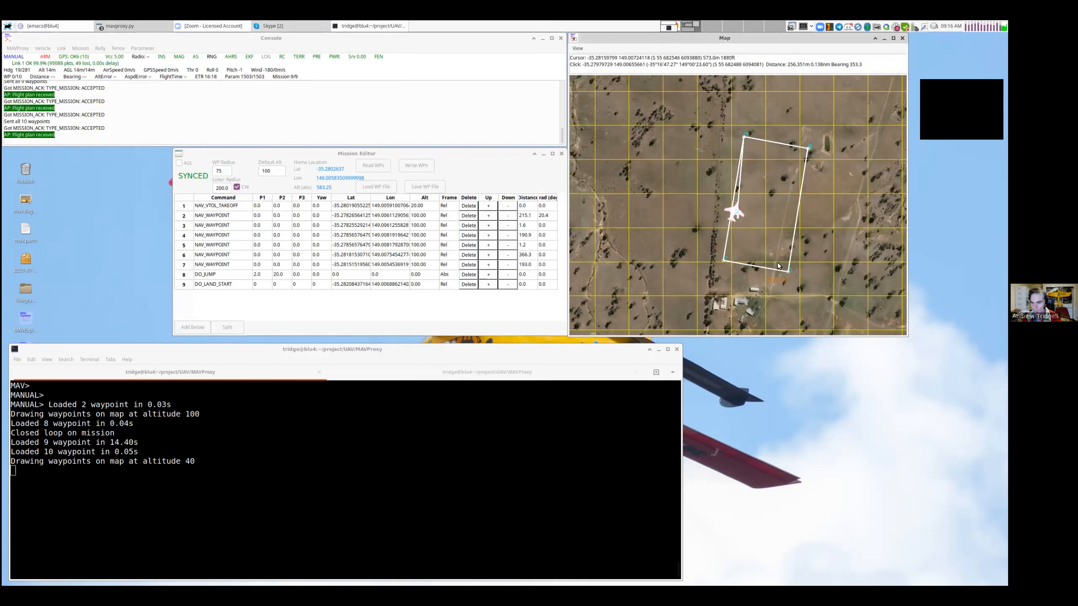
click(792, 131)
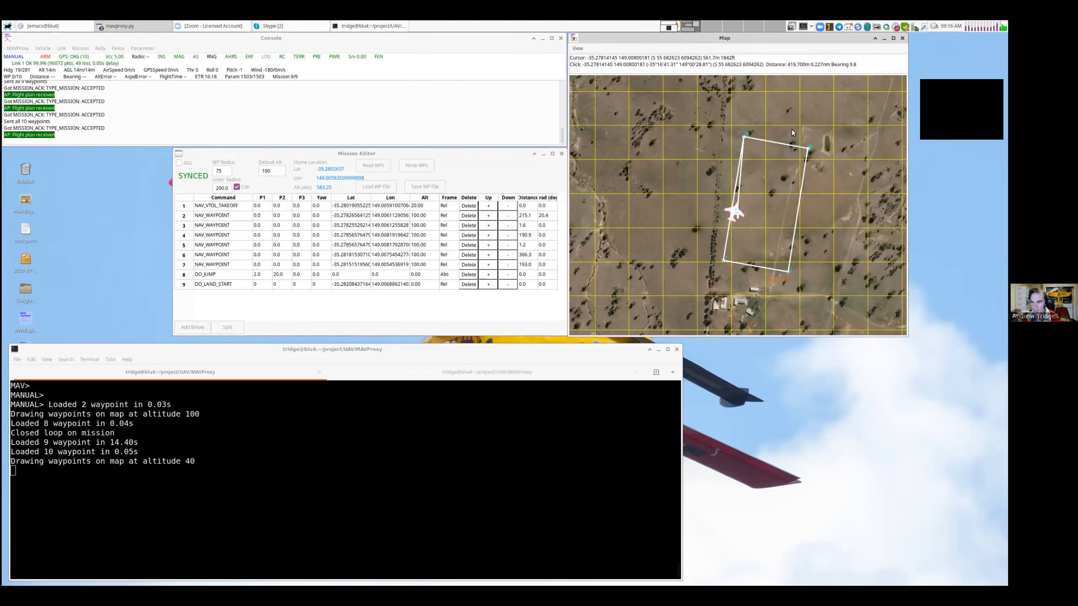
click(751, 119)
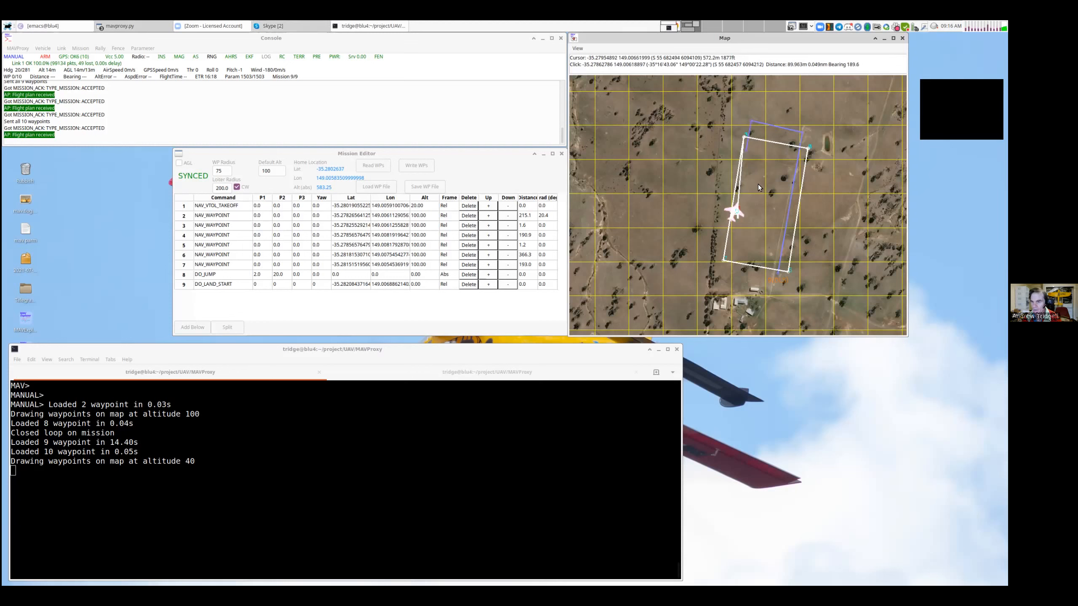
click(747, 252)
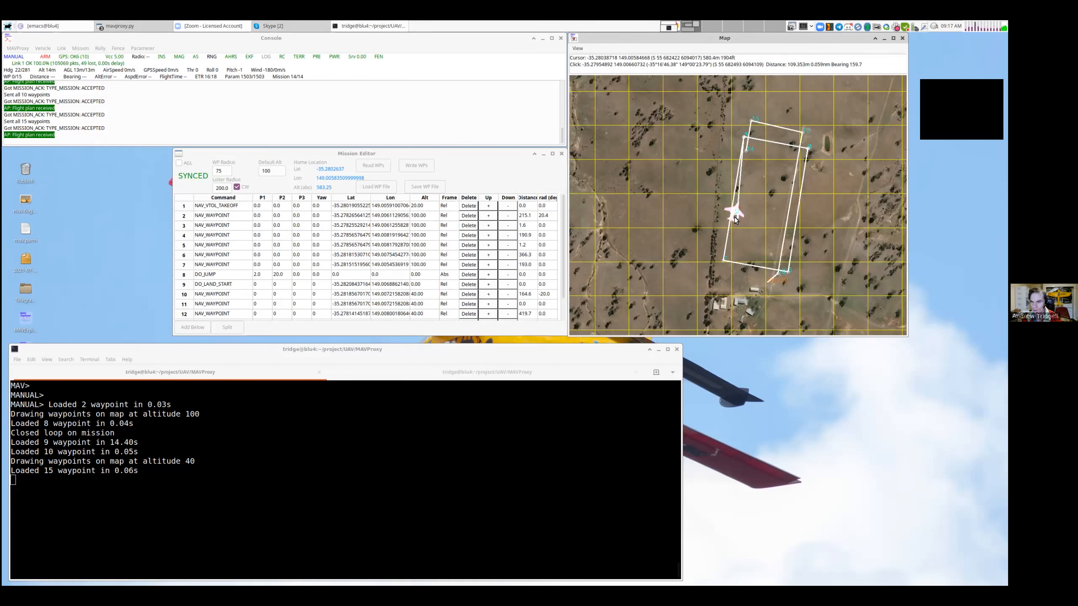
Add a mission landing point inside the circuit, just northeast of the aircraft.
scroll(734, 210, up, 1)
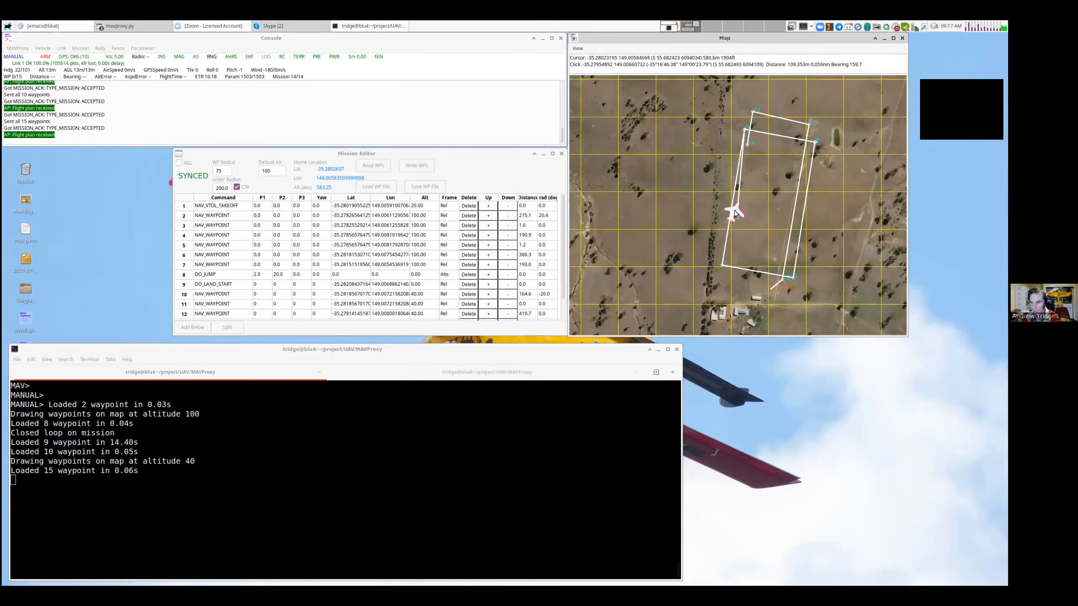
scroll(736, 214, up, 1)
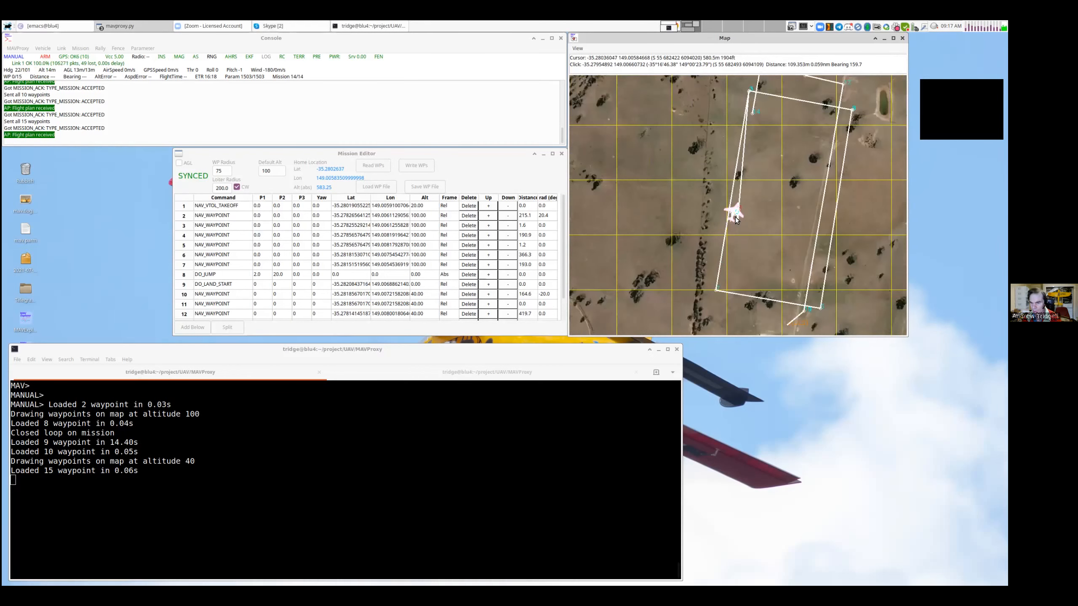
click(735, 219)
right_click(752, 178)
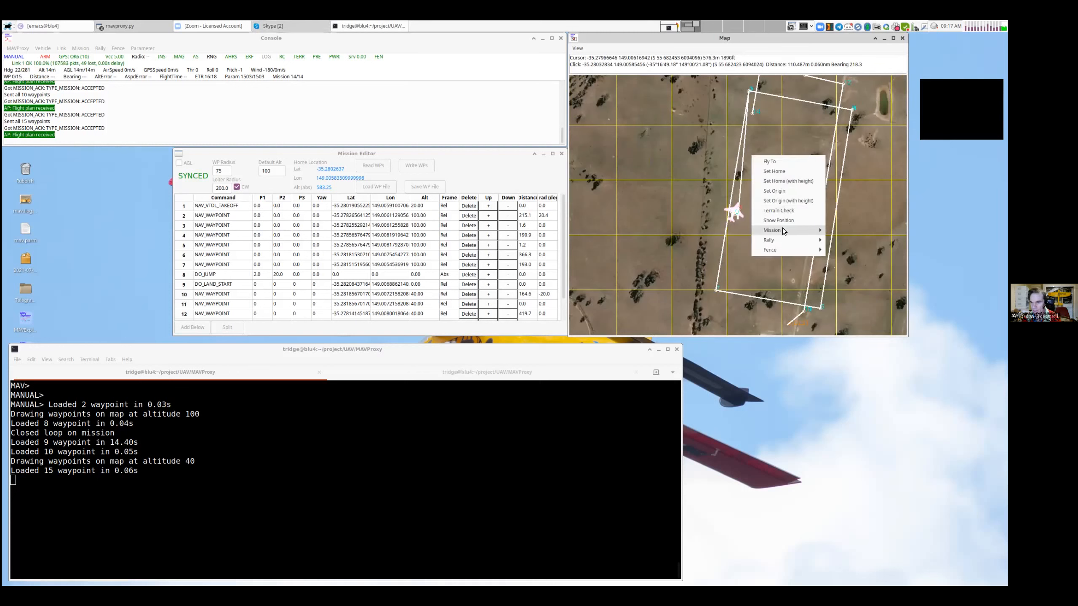
mouse_move(776, 230)
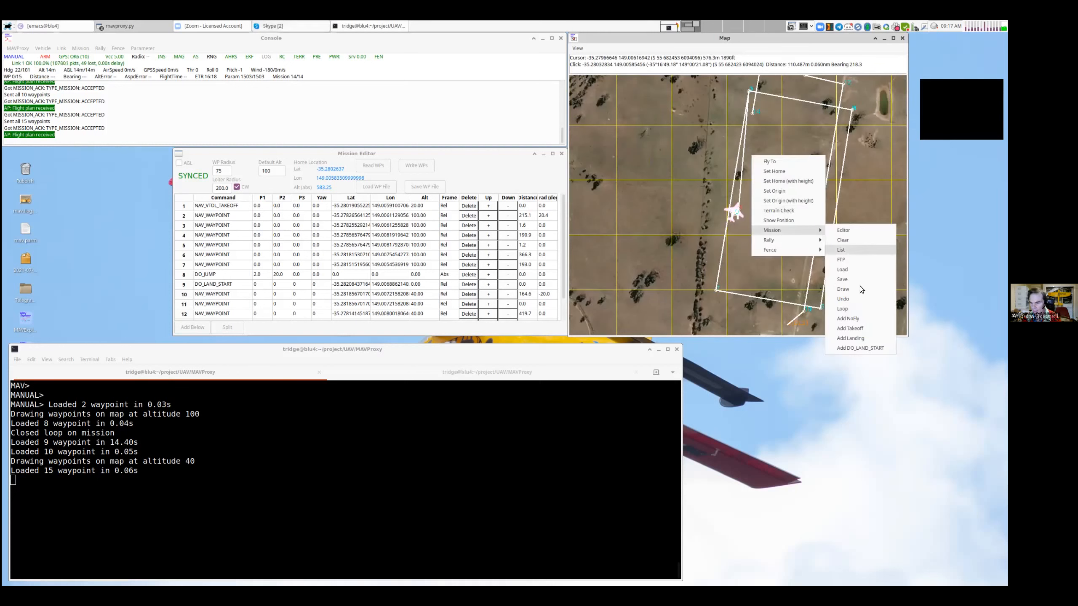
click(858, 337)
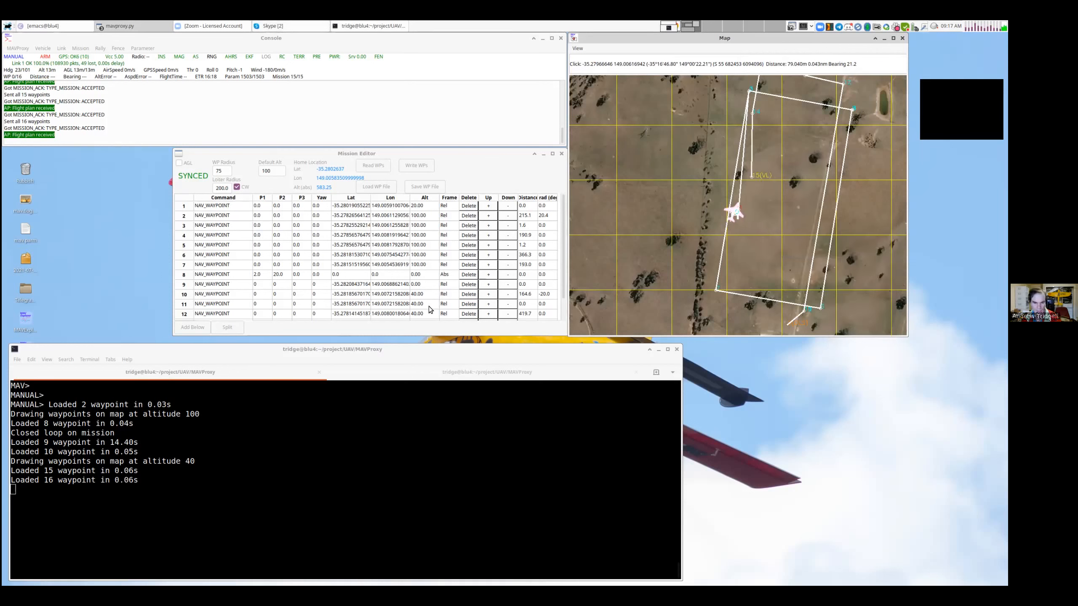
Rearrange the Mission Editor window to show every row and set the altitudes of waypoints 13 and 14 to 30 and 20.
drag(418, 326, 420, 359)
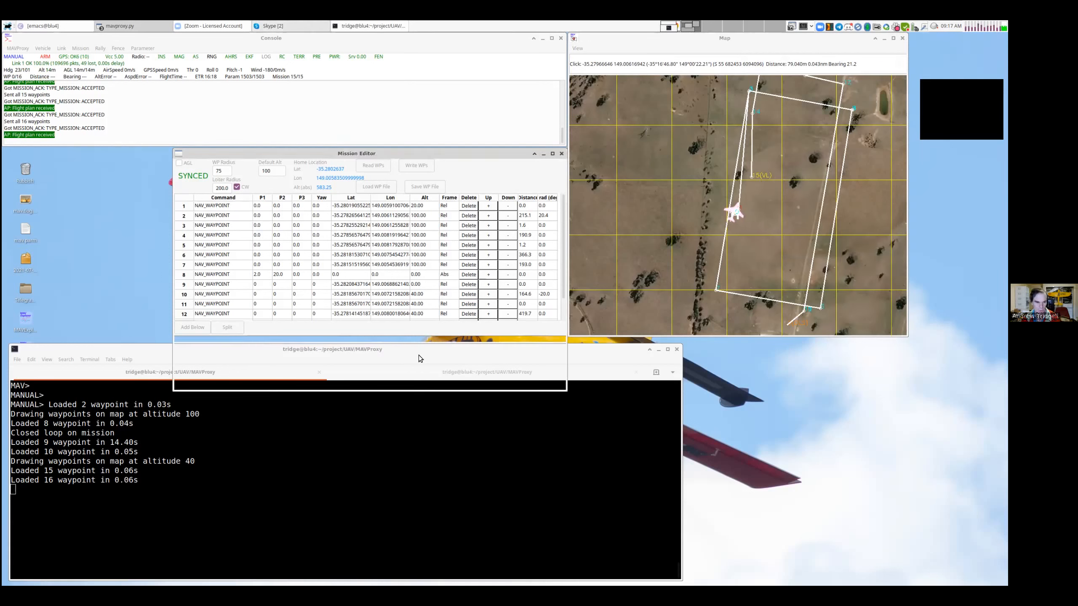
drag(410, 273, 396, 206)
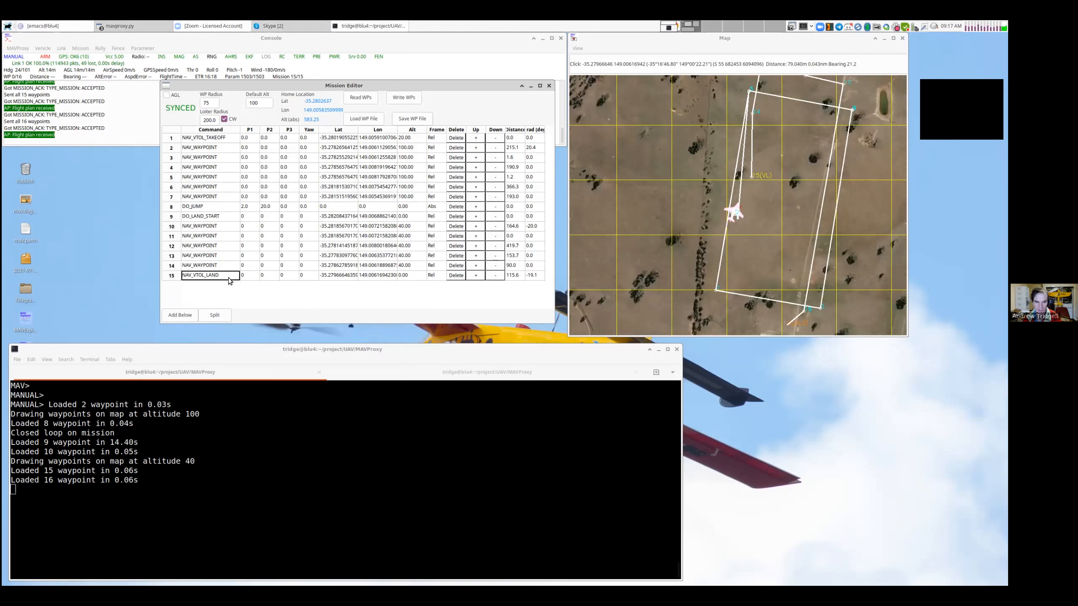
click(405, 276)
text(30)
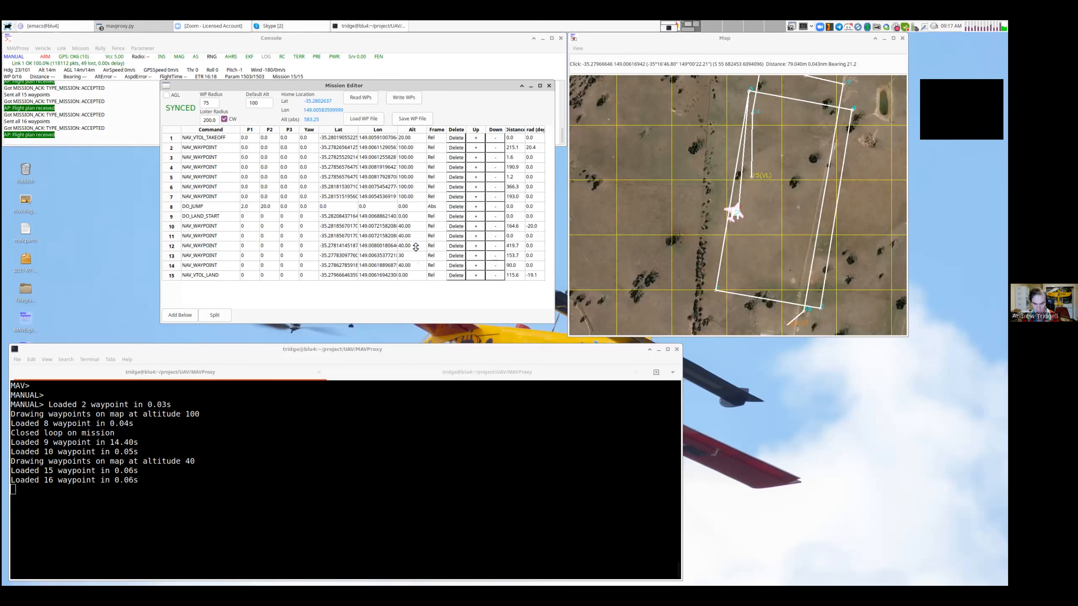
key(Return)
text(20)
key(Return)
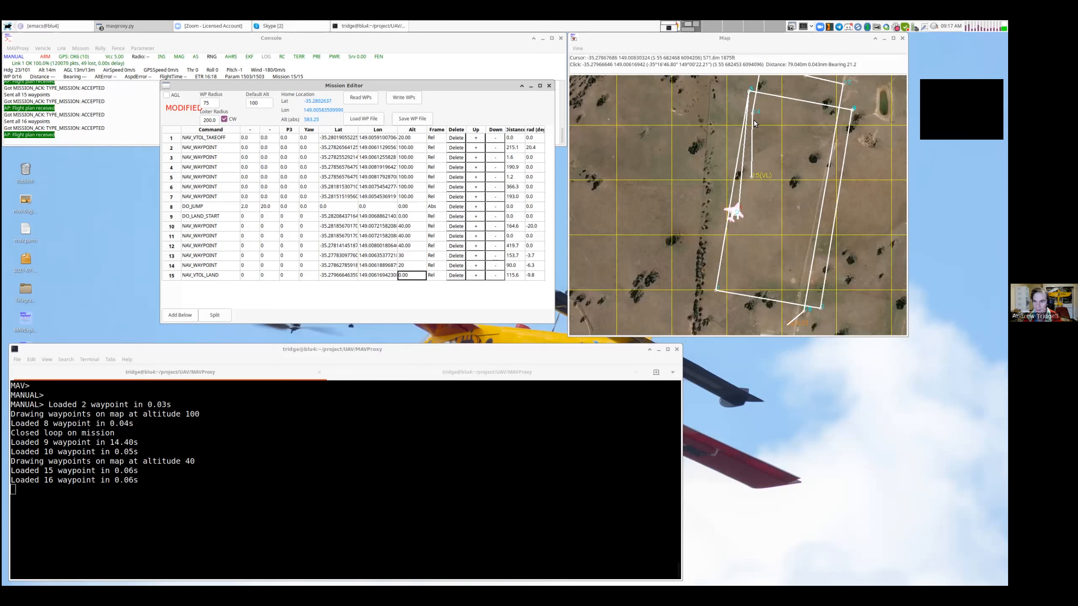
Write the edited mission to the vehicle and move the VTOL landing waypoint from inside the circuit to just beside the aircraft.
click(405, 97)
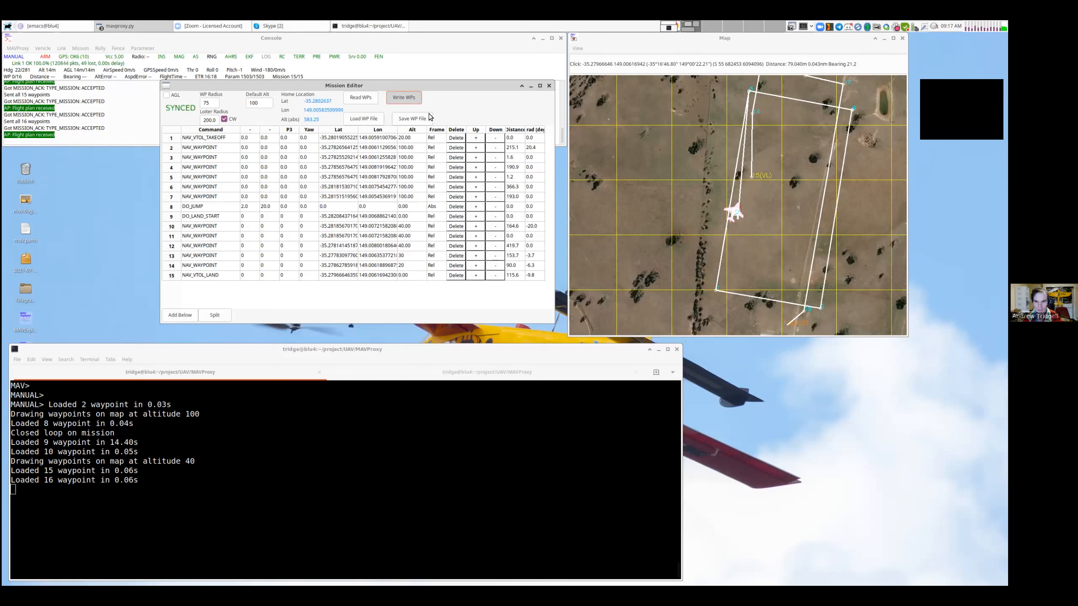
drag(737, 183, 714, 218)
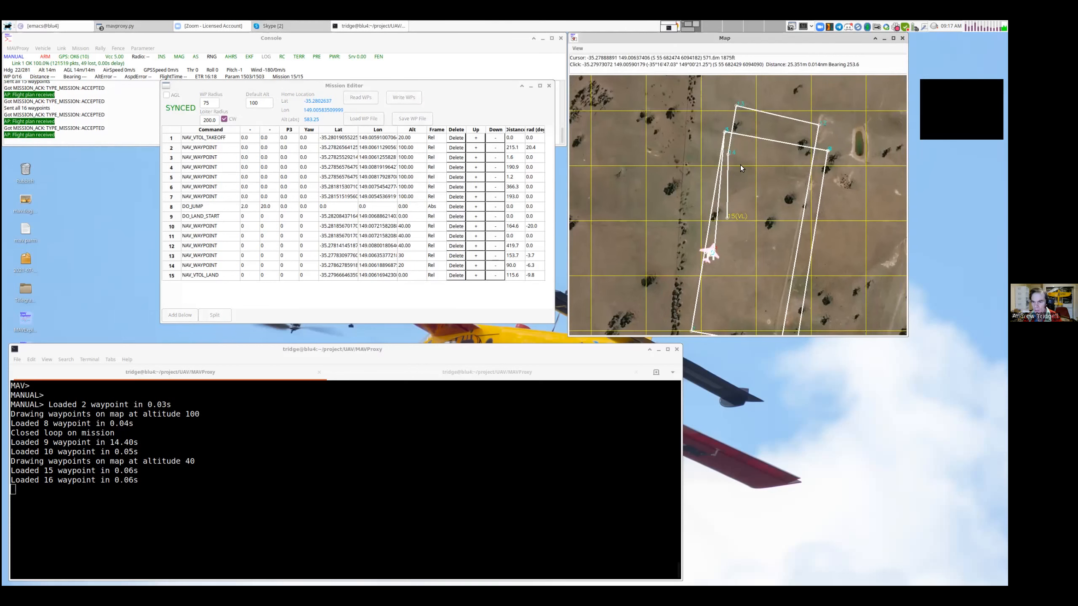
right_click(726, 218)
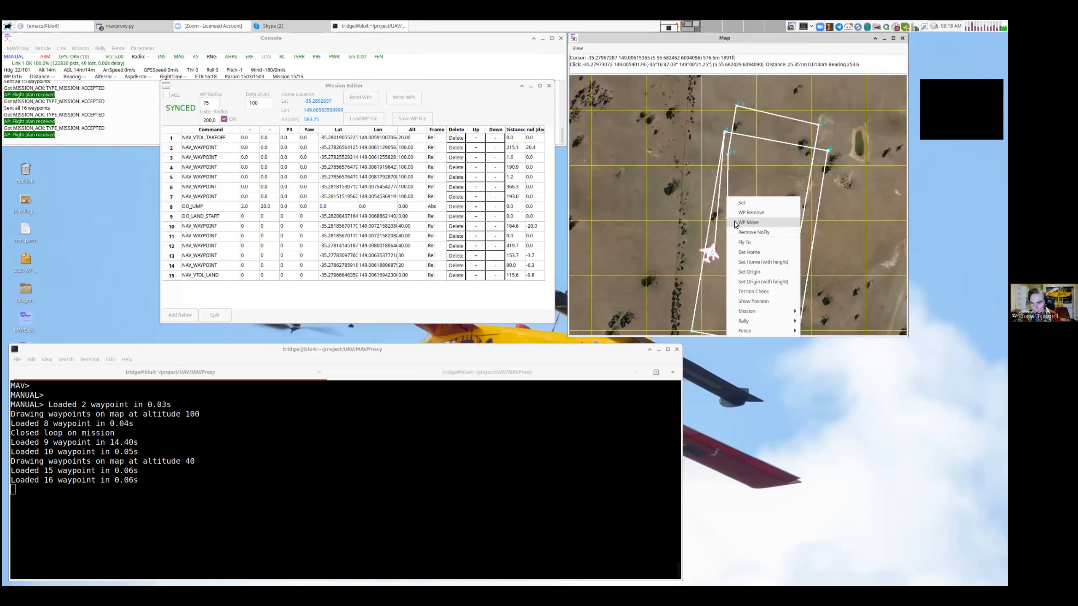
click(737, 224)
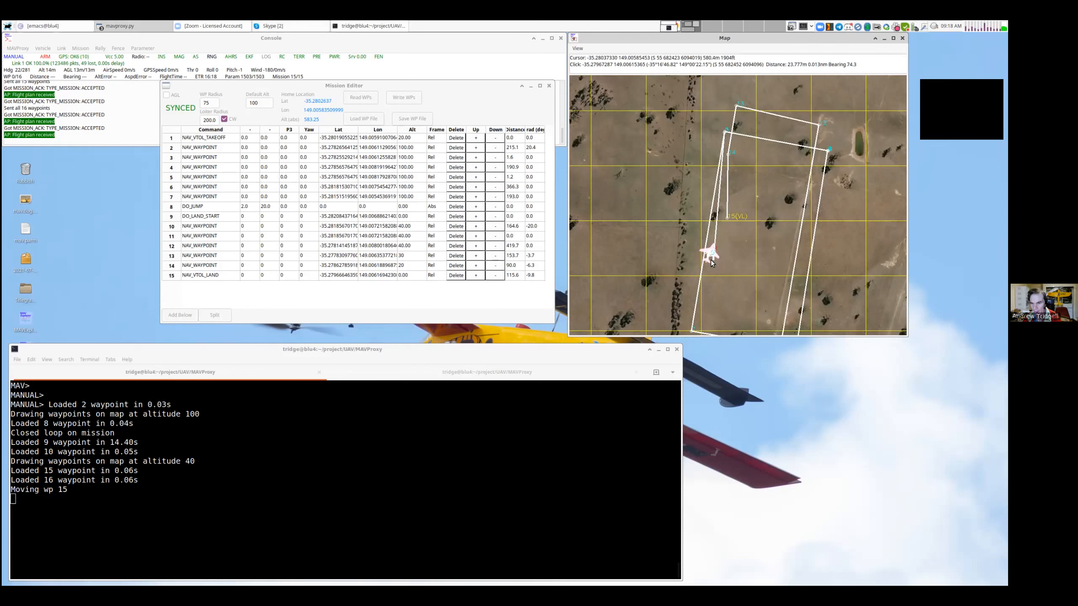
click(711, 260)
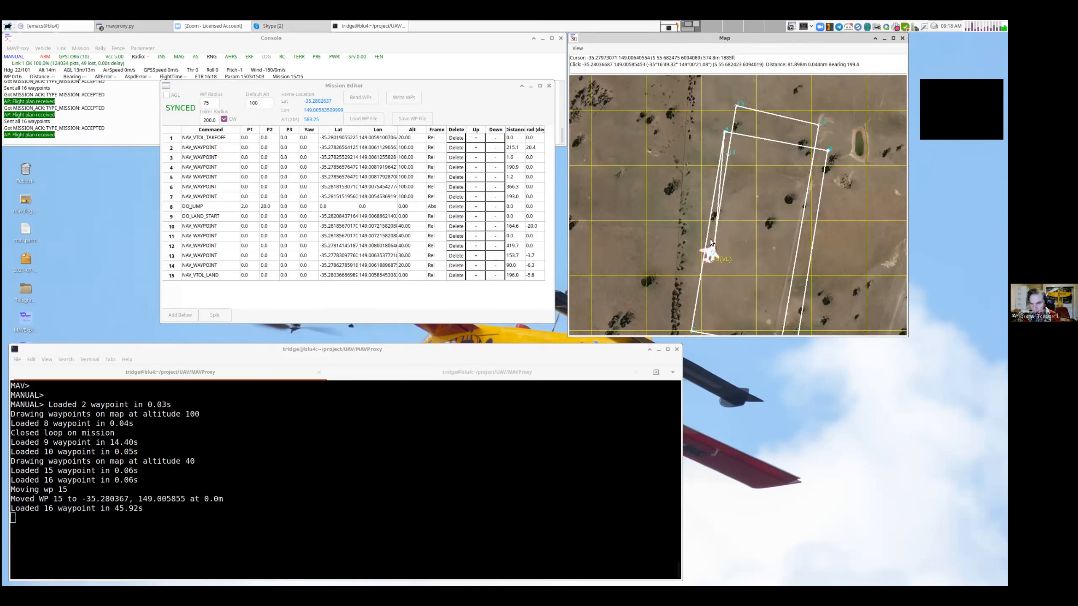
Move VTOL landing waypoint 15 precisely onto the aircraft's position on the map.
scroll(715, 259, up, 4)
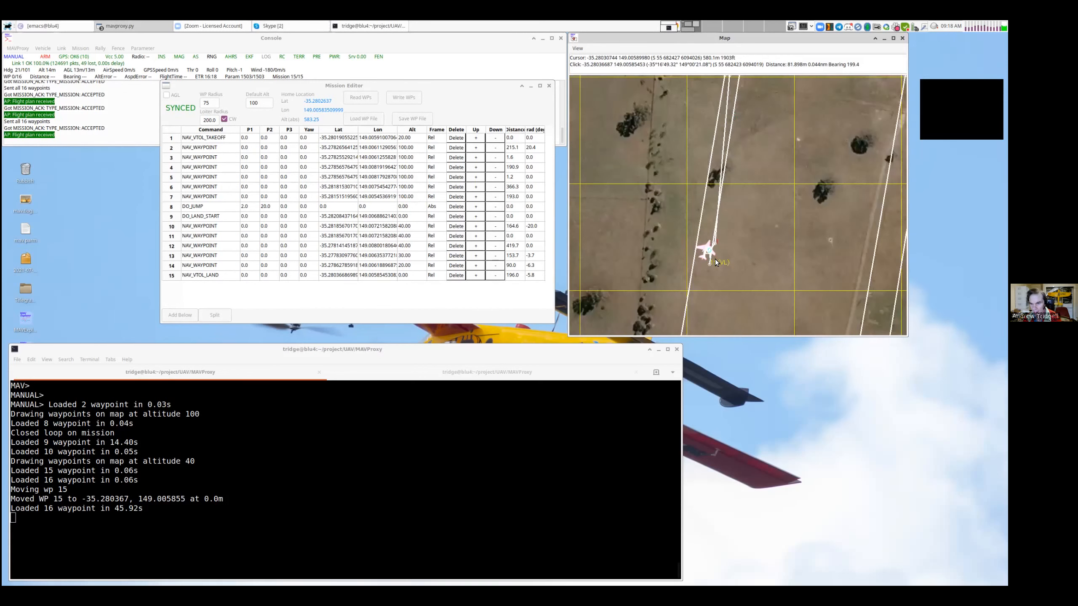
scroll(714, 259, up, 2)
scroll(710, 263, up, 2)
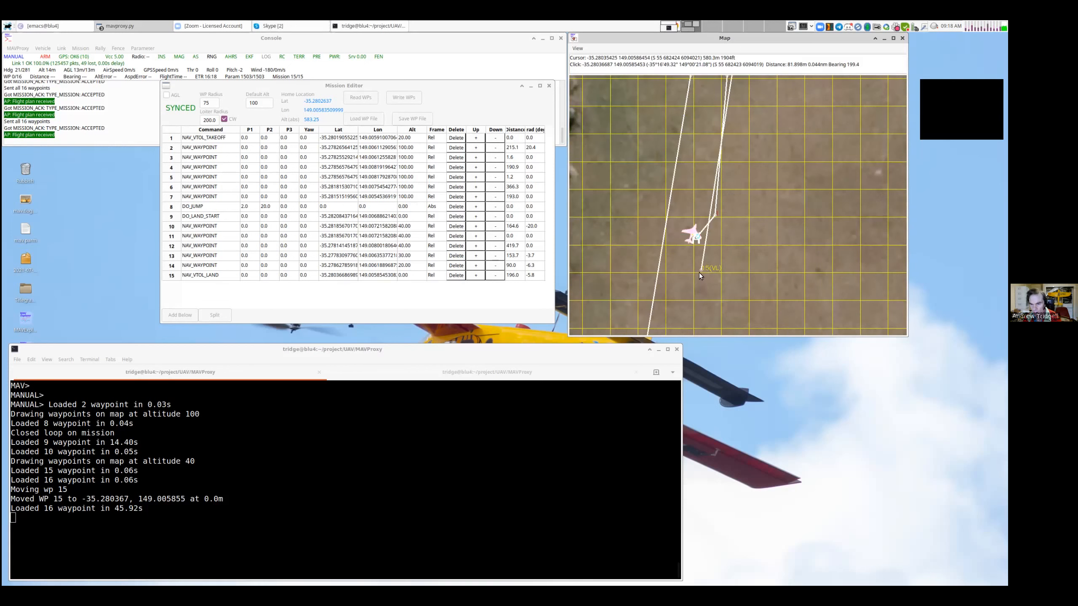
right_click(701, 268)
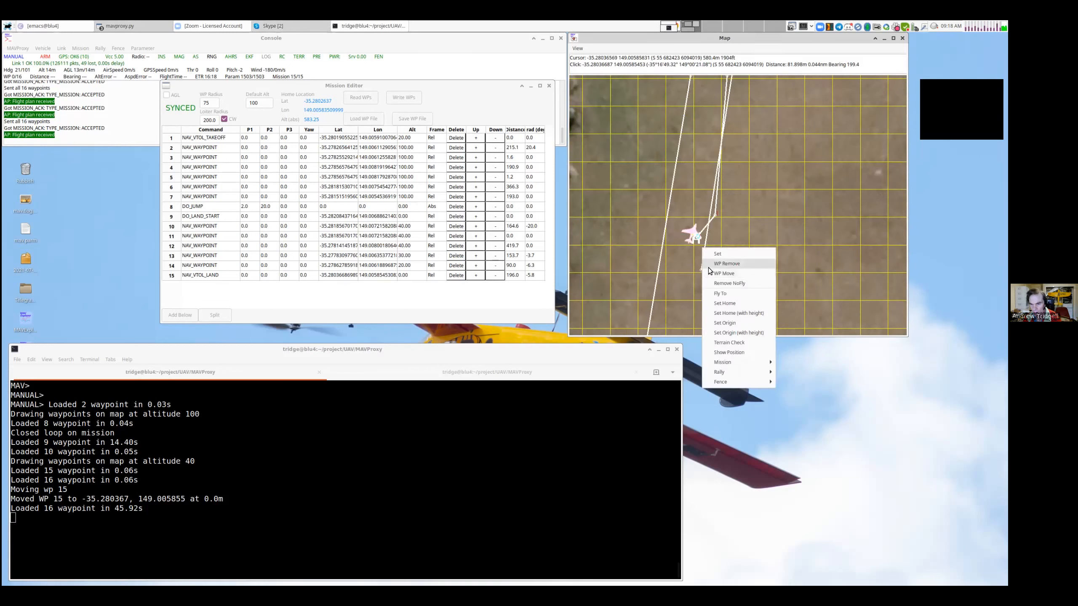
click(721, 274)
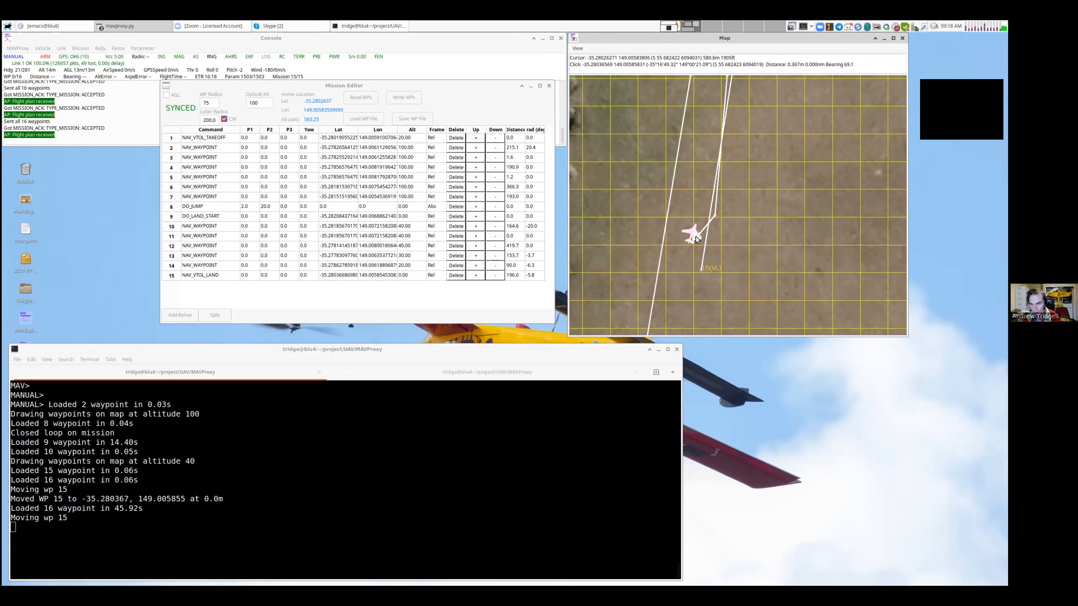
click(695, 236)
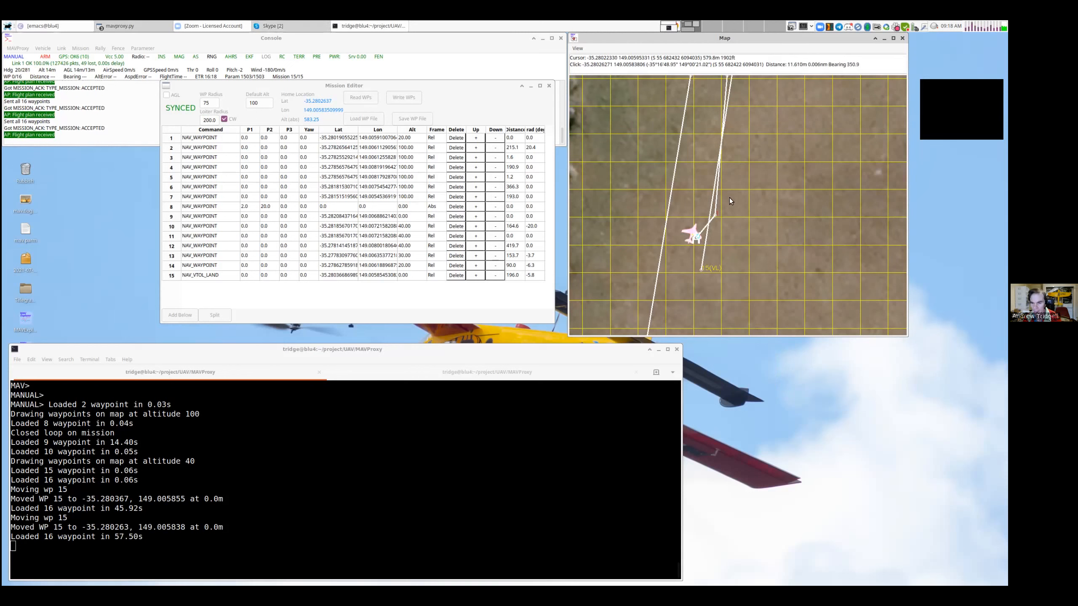
Clear the terminal, switch the plane to AUTO mode and arm the throttle to start the mission.
scroll(727, 196, up, 2)
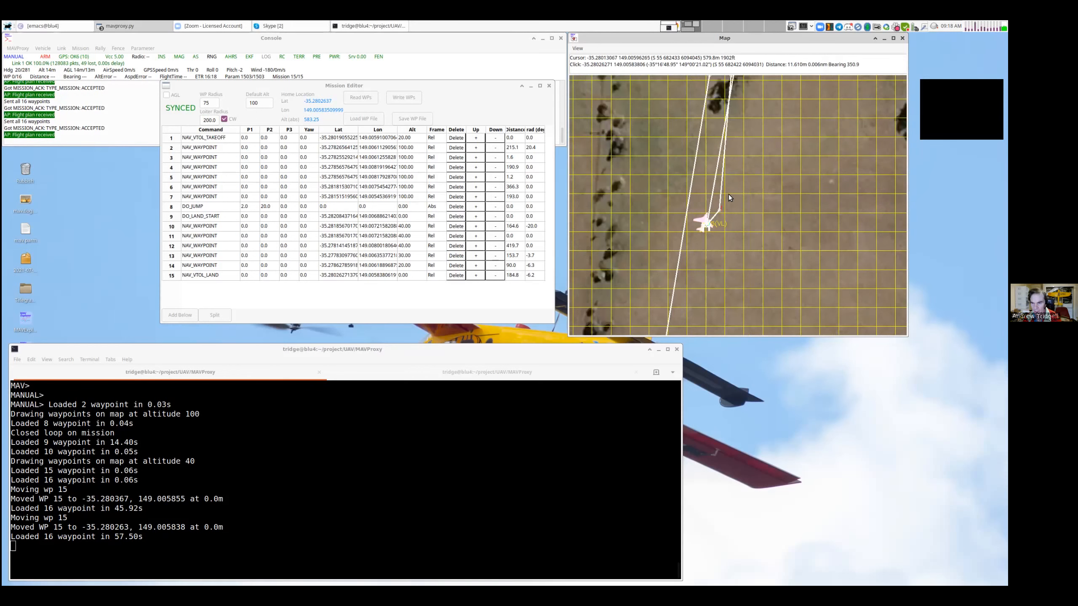
drag(750, 160, 720, 204)
scroll(728, 196, down, 7)
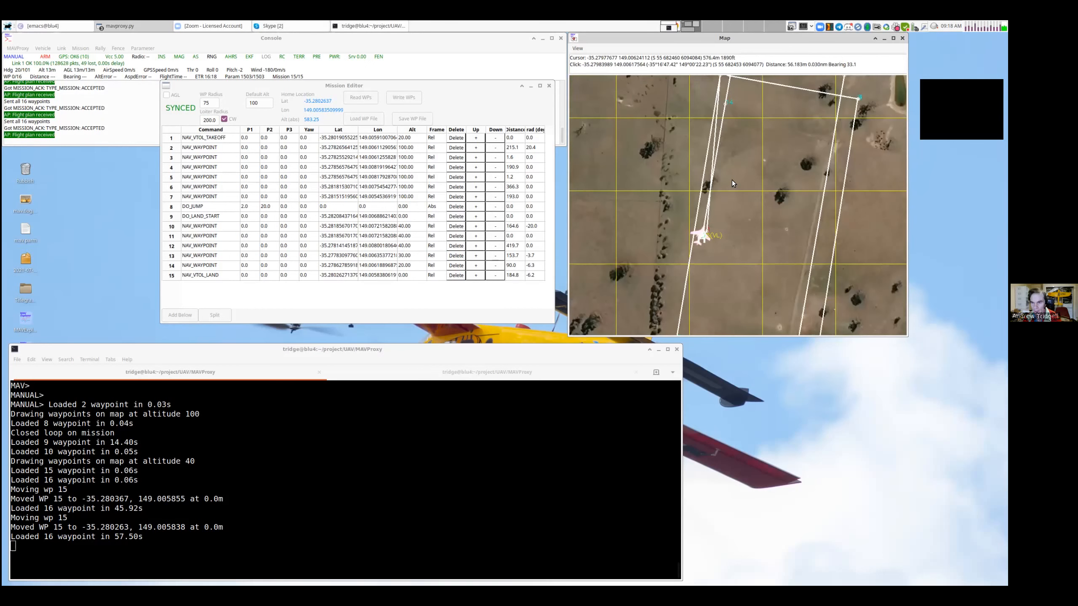
scroll(724, 184, down, 3)
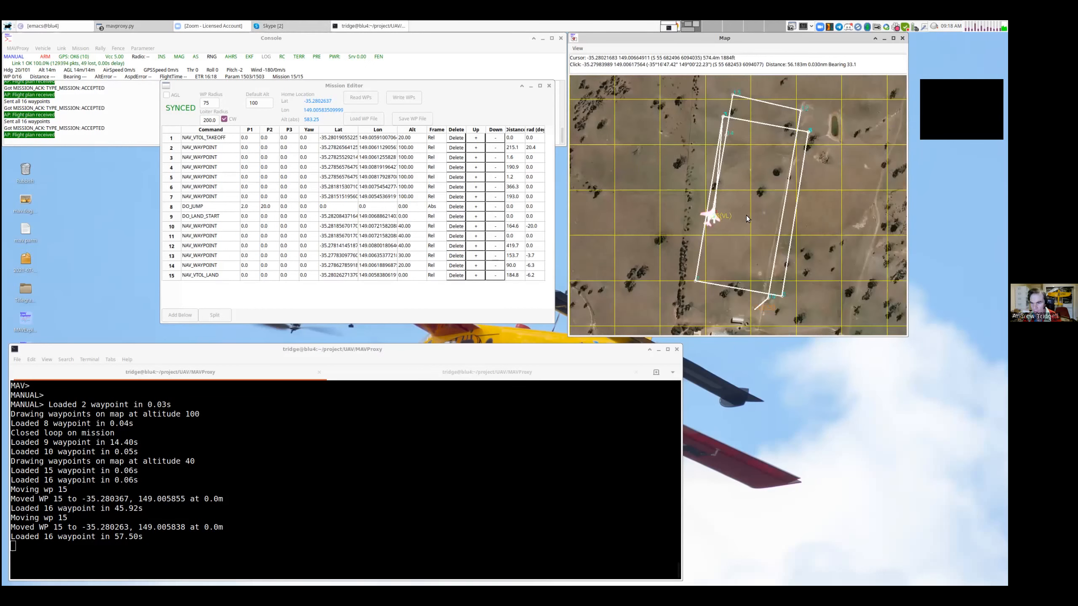
drag(739, 211, 731, 201)
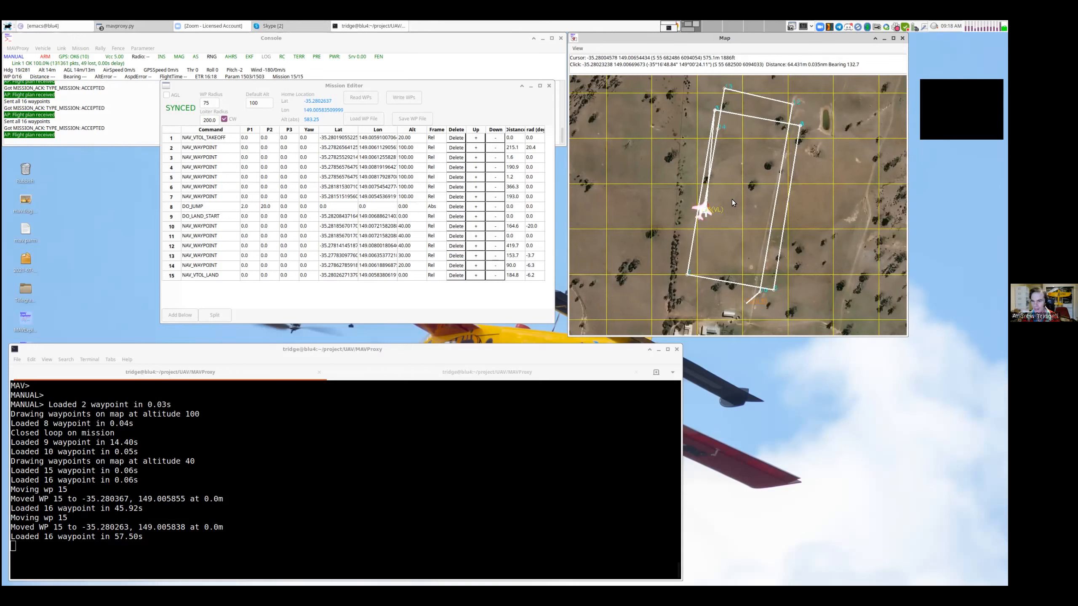
triple_click(530, 404)
key(Return)
key(ctrl+l)
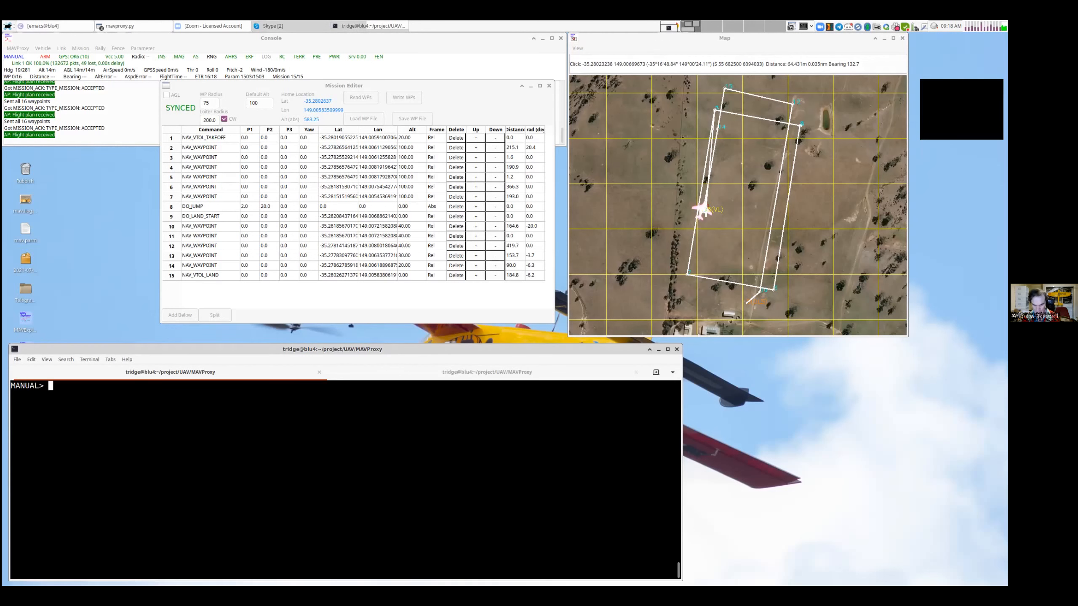
text(auto)
key(Return)
text(arm throttle)
key(Return)
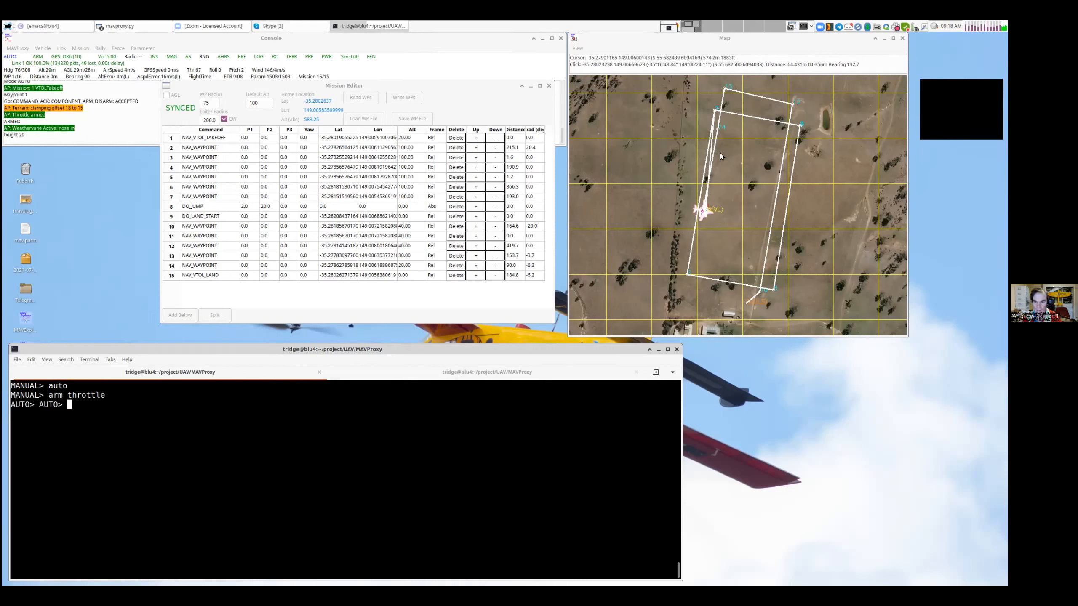
Query the simulation speedup setting with the speedup command and follow the plane on the map.
text(speedup)
key(Return)
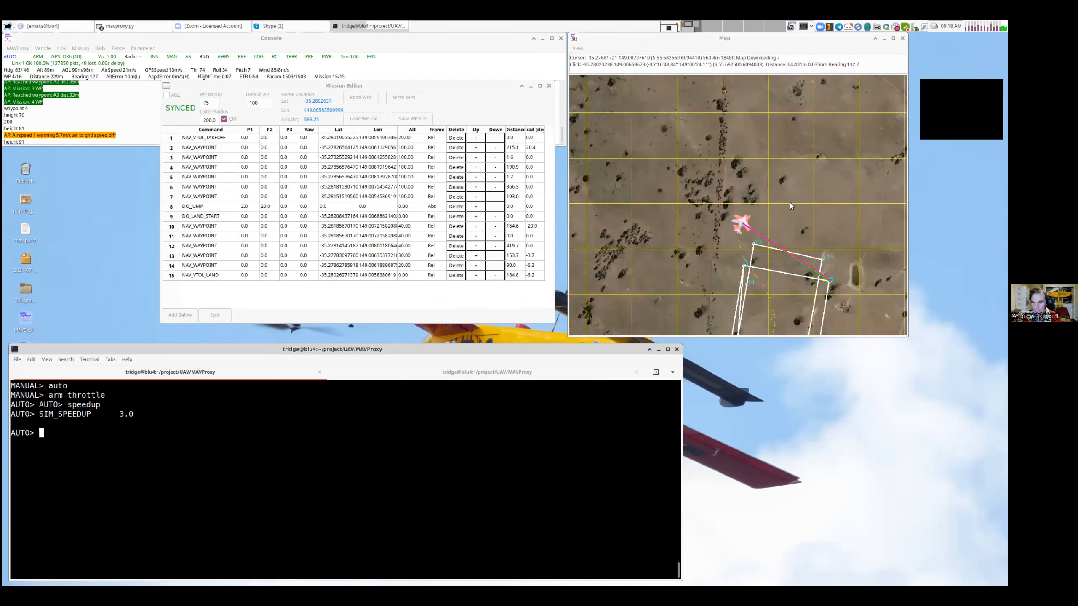
scroll(776, 189, down, 3)
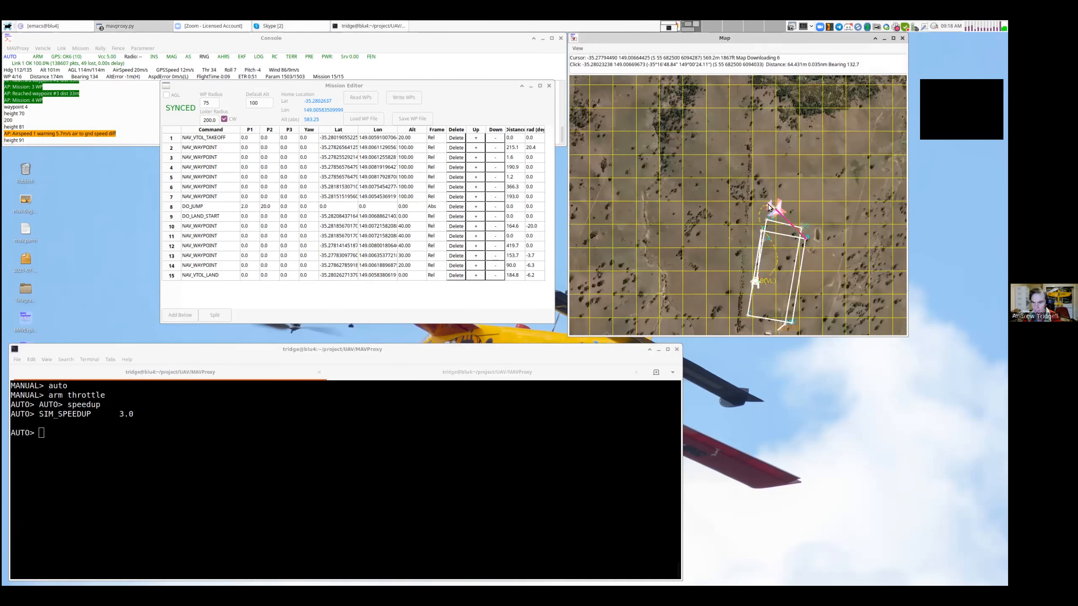
click(765, 194)
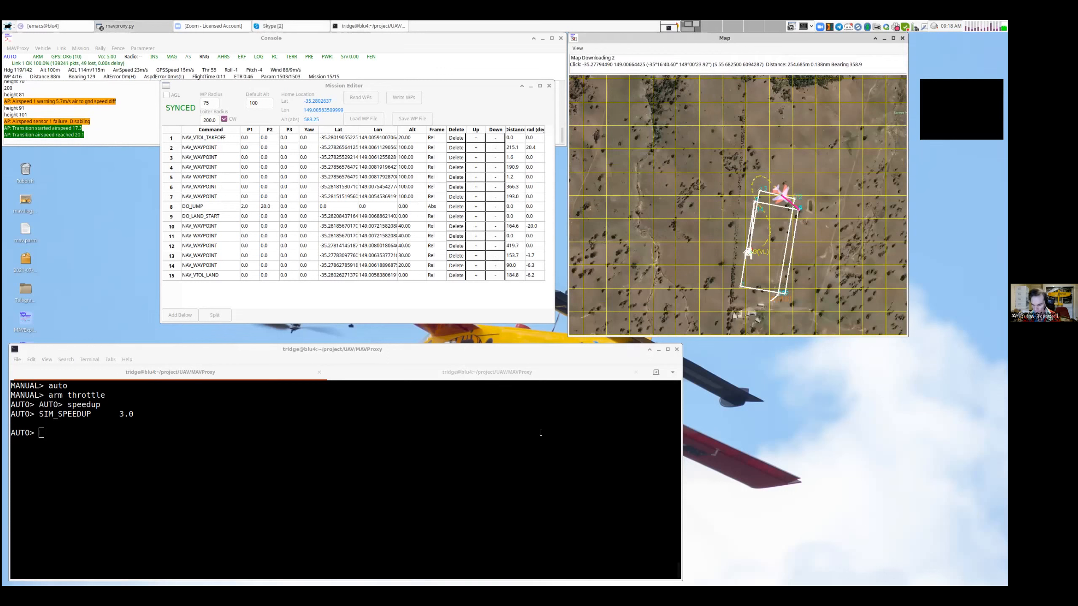
List the simulated wind parameters with "param set SIM_WIND_*".
text(param s)
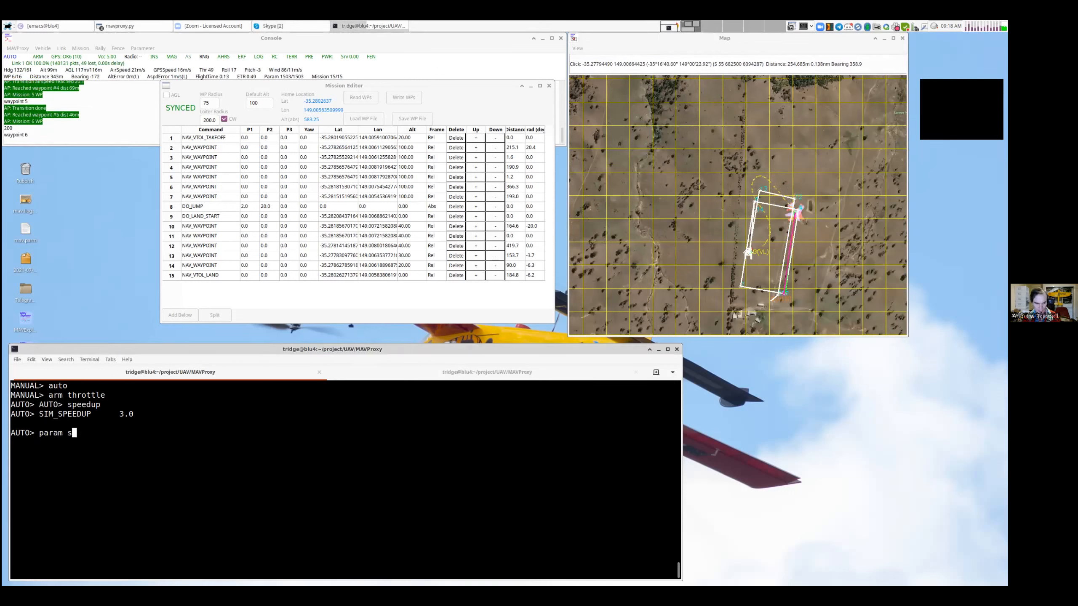
text(et SIM_WIND_SP)
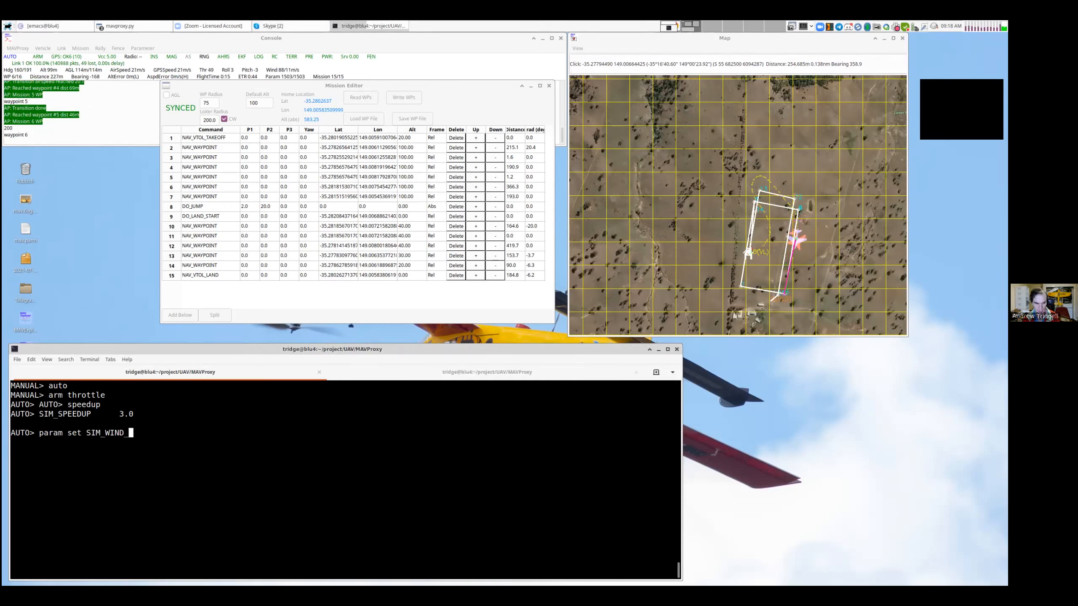
key(BackSpace)
key(BackSpace)
text(*)
key(Return)
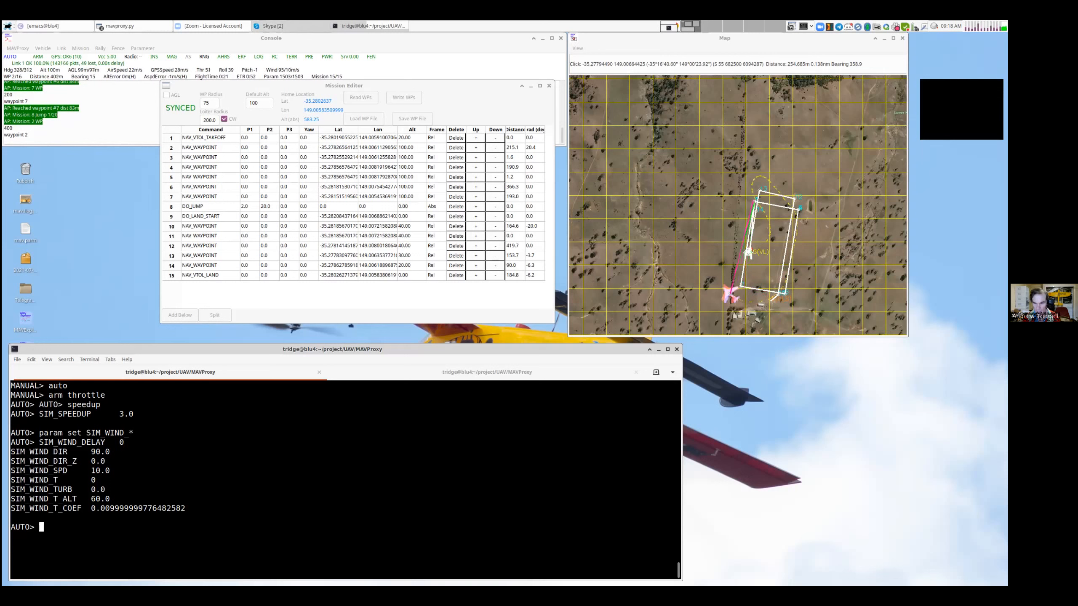
Set the simulated wind speed parameter SIM_WIND_SPD to 4.
key(Up)
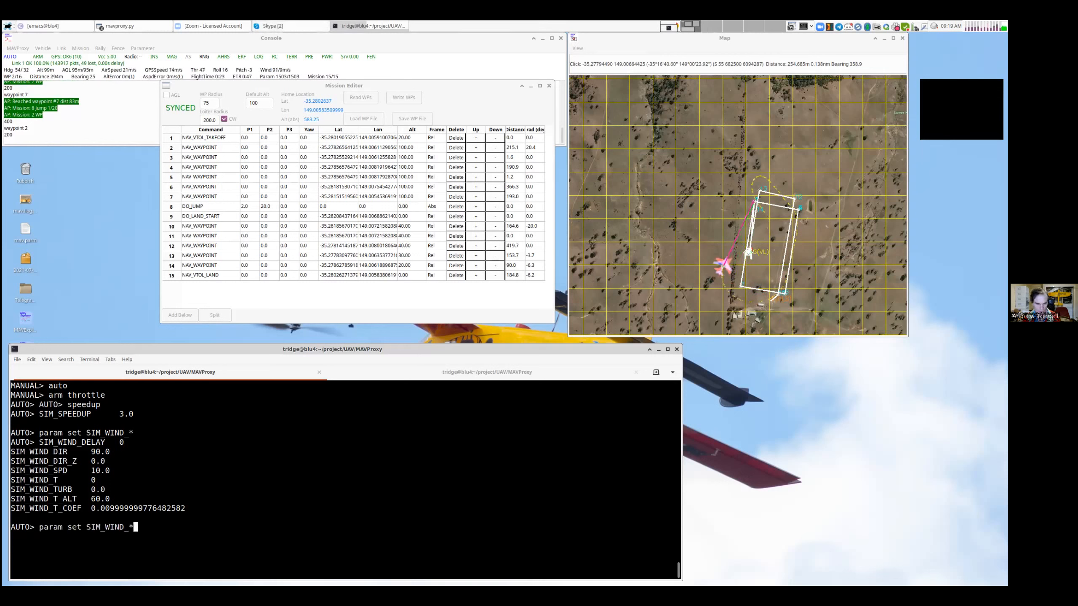
key(BackSpace)
text(SPD)
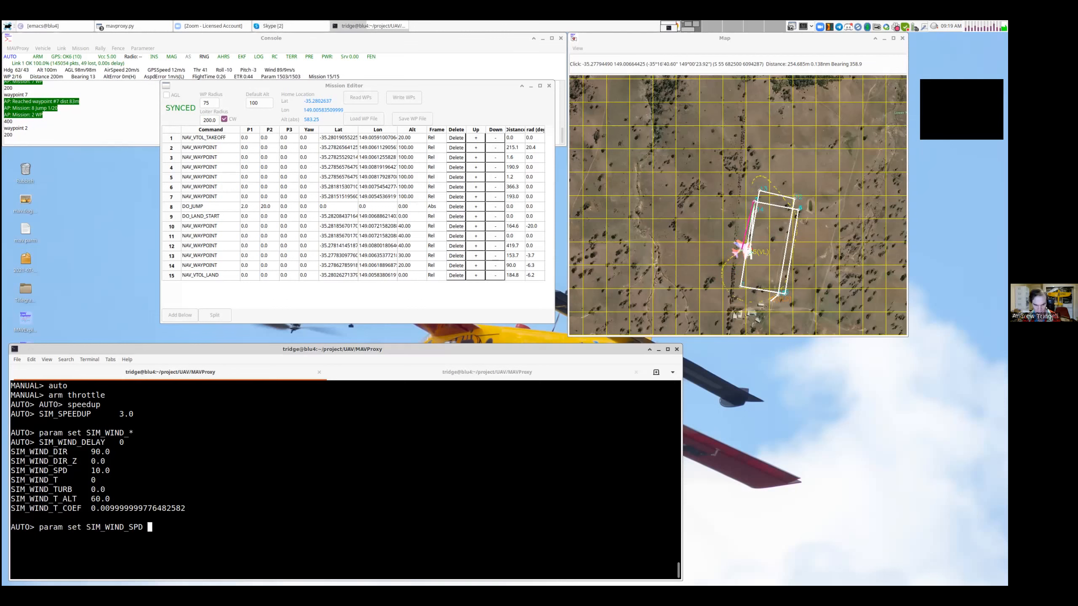
key(ctrl+l)
text(4)
key(Return)
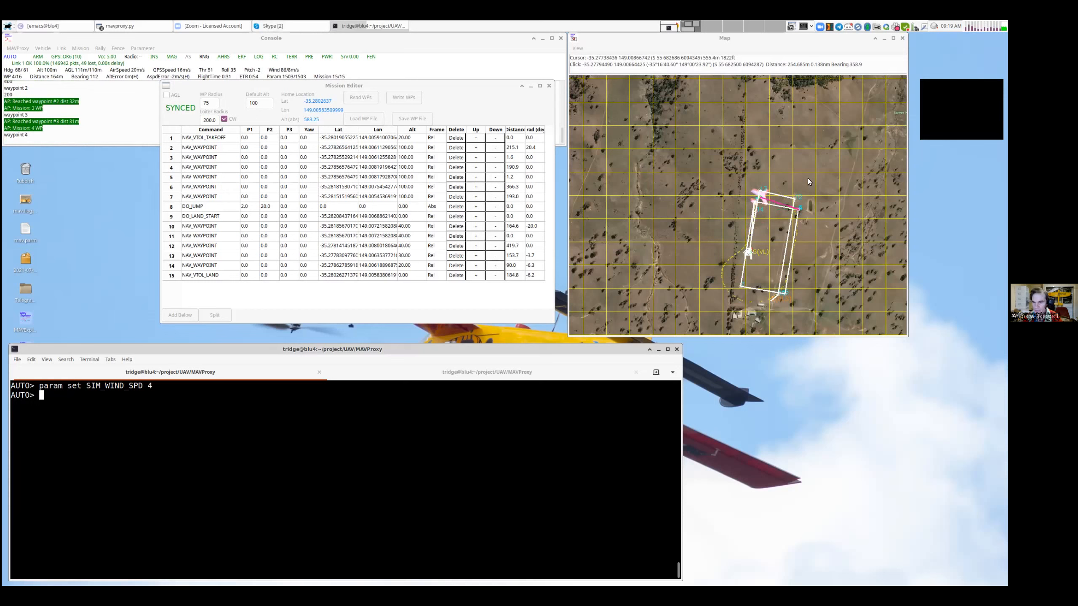
Clear the terminal and issue the rtl command to send the plane into its landing sequence.
click(761, 165)
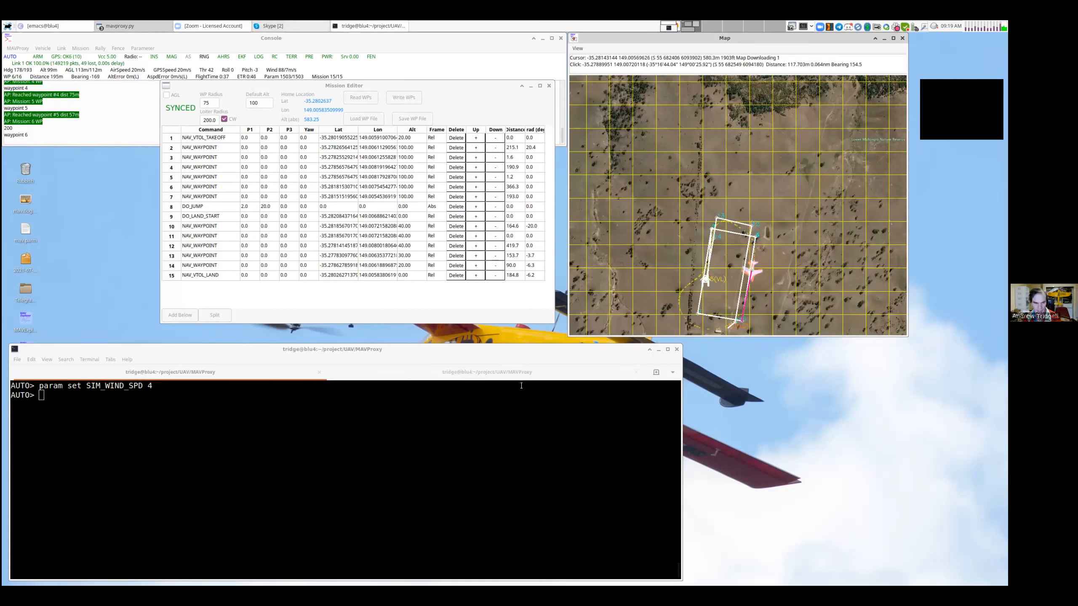
click(500, 388)
key(ctrl+l)
text(rtl)
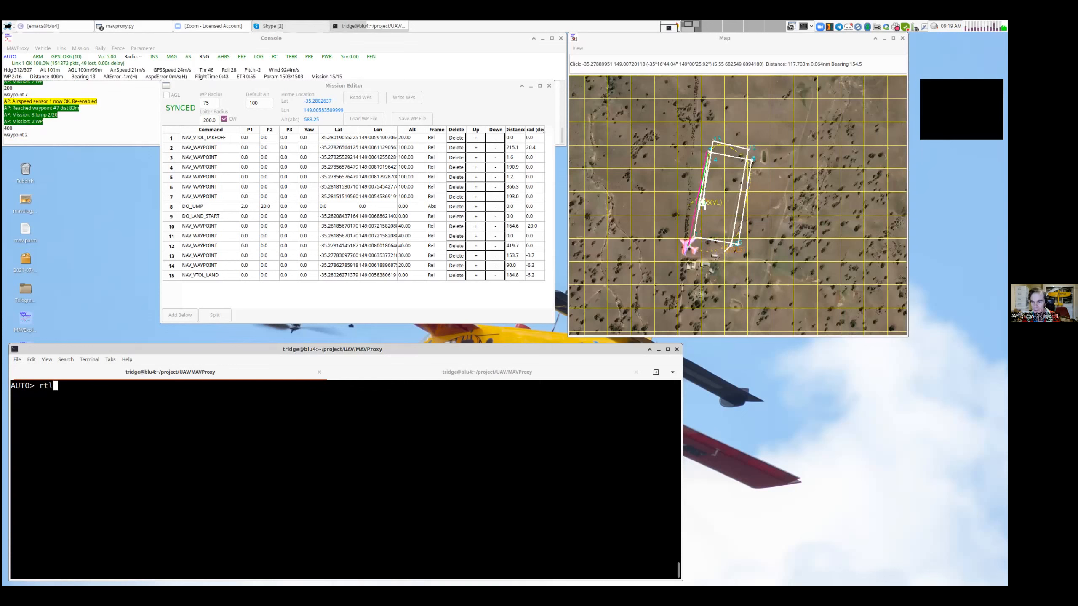
key(Return)
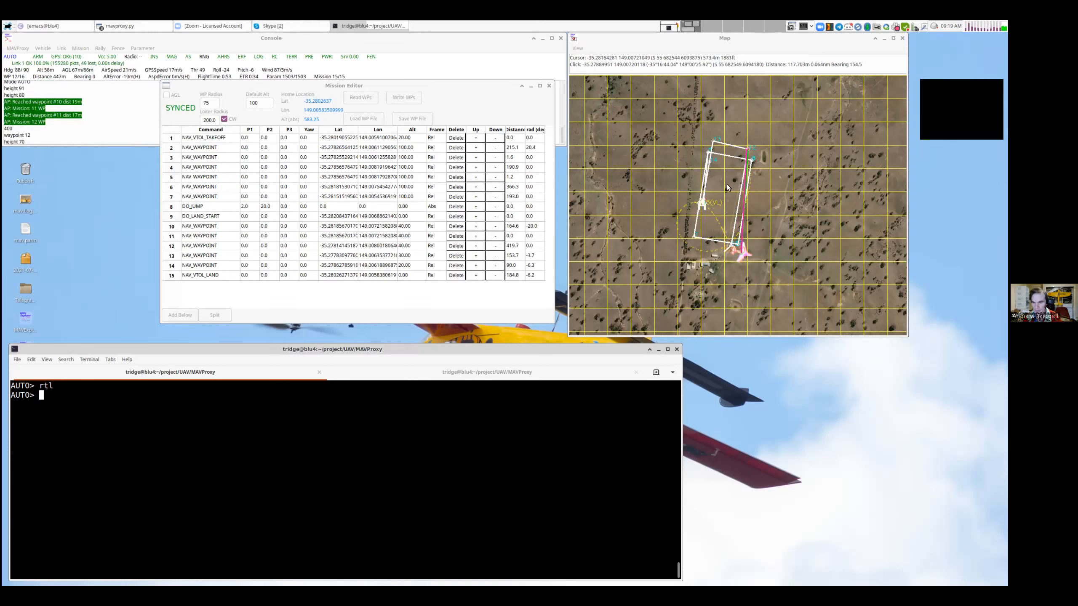
Follow the plane on the map around the landing approach down to the VTOL landing point.
drag(754, 185, 760, 210)
scroll(760, 204, up, 2)
scroll(760, 204, up, 1)
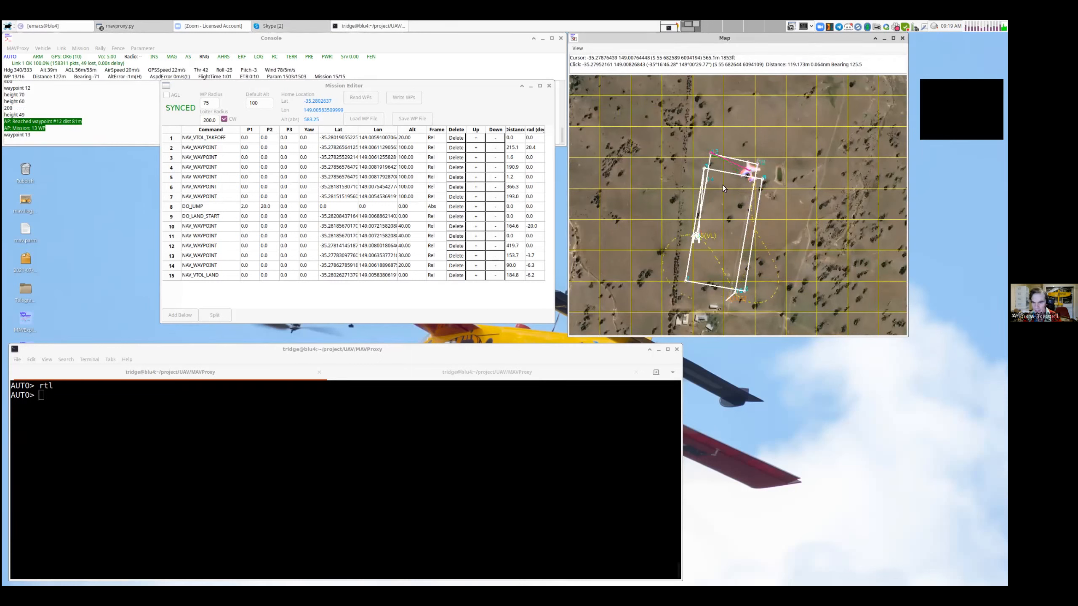
scroll(724, 187, up, 2)
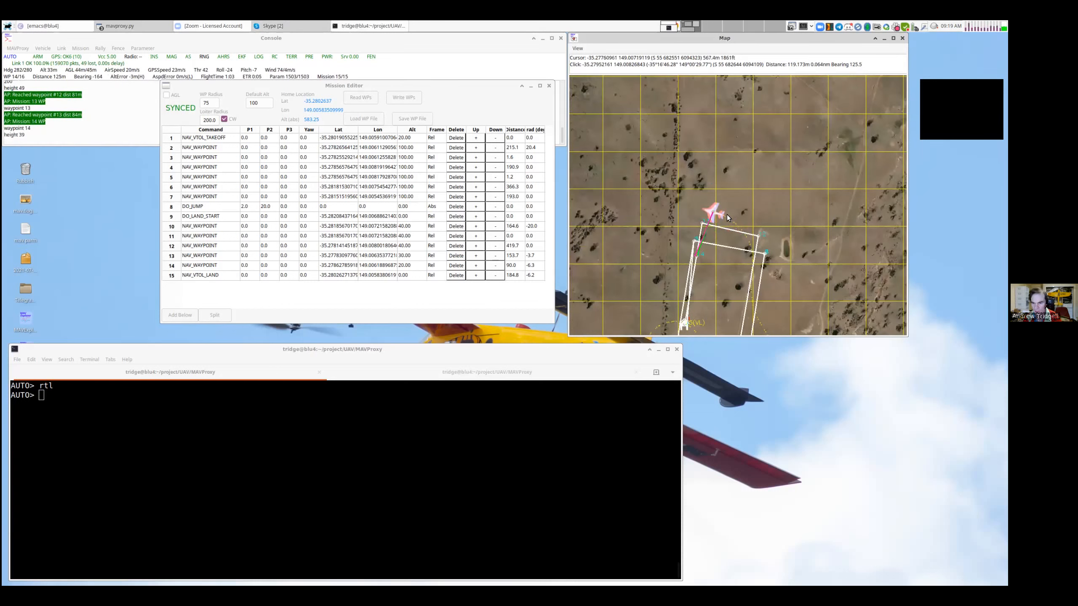
drag(696, 224, 696, 212)
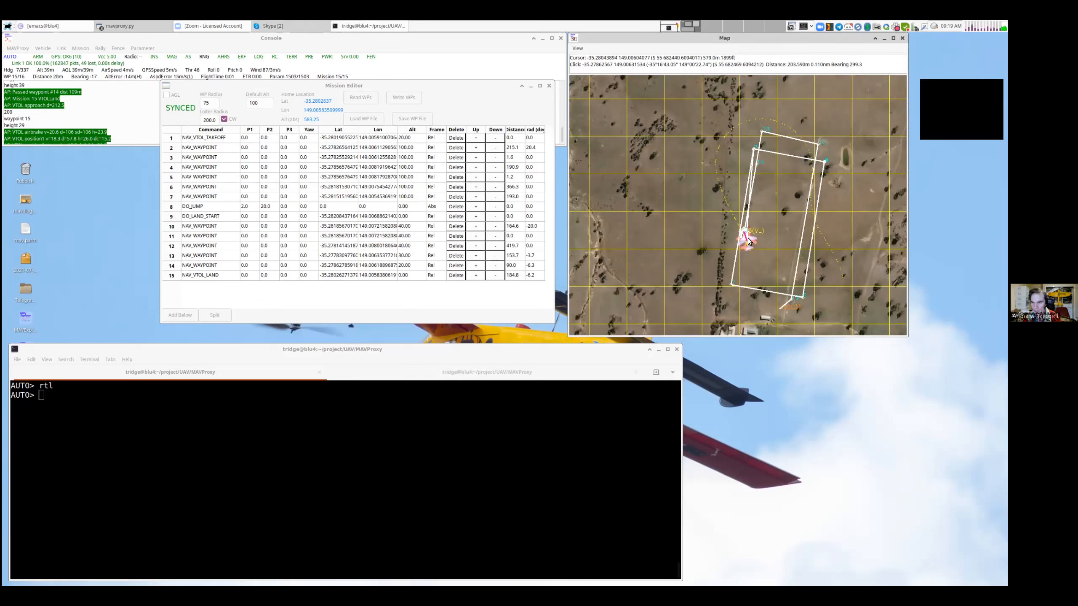
click(772, 221)
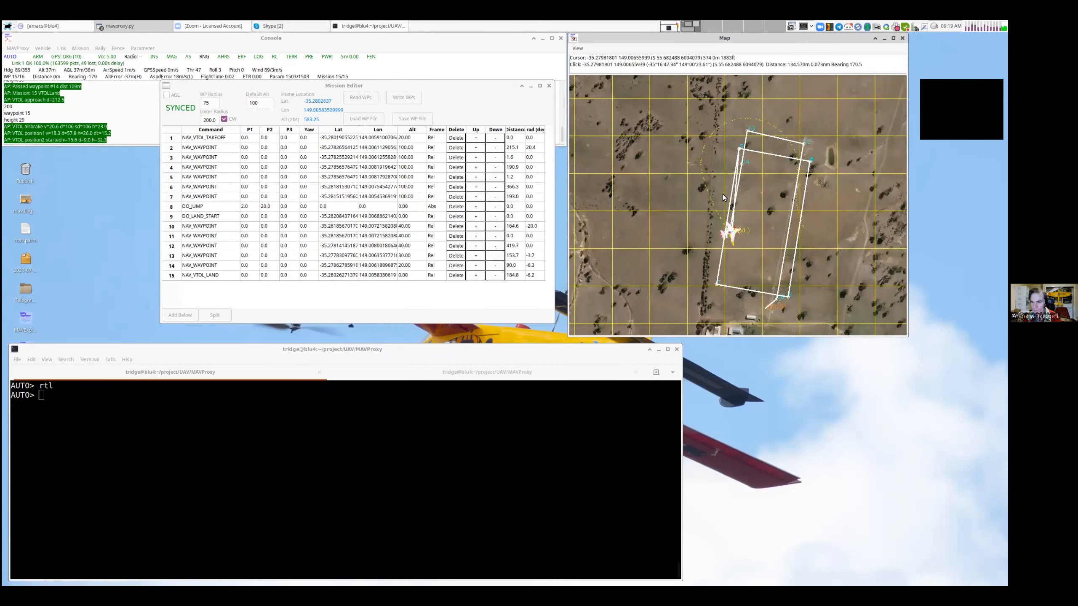
Enlarge the map window and measure the landing approach's northern leg between its two corner waypoints.
drag(907, 336, 971, 418)
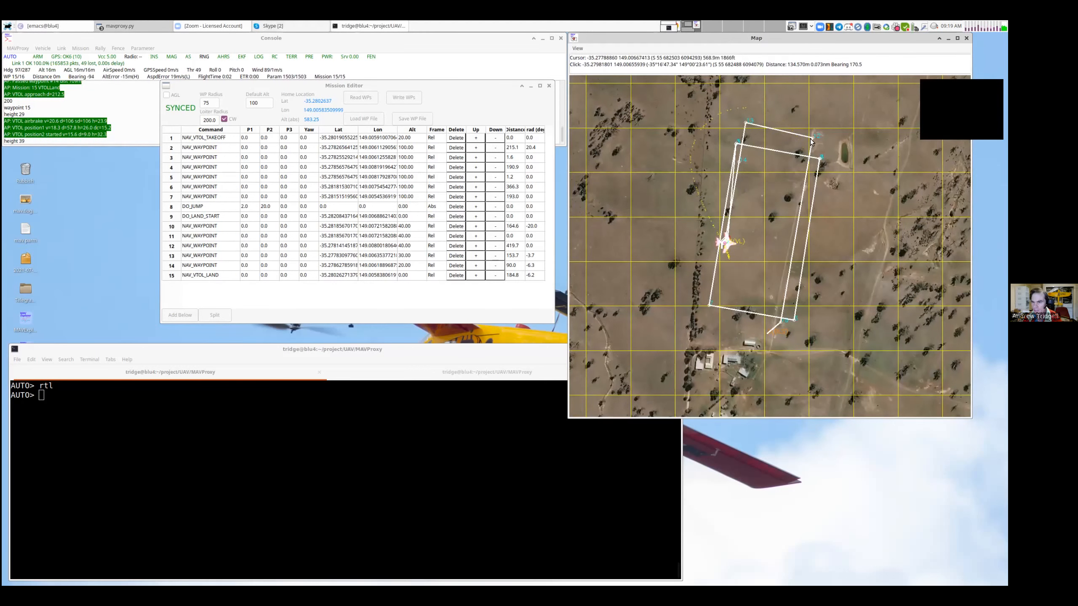
click(748, 123)
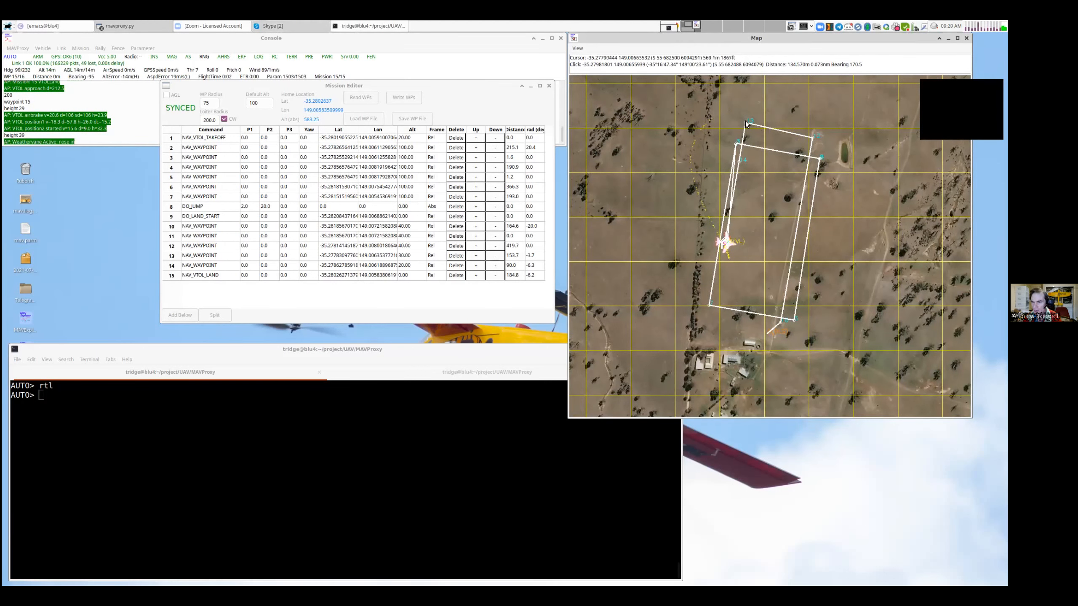
click(813, 140)
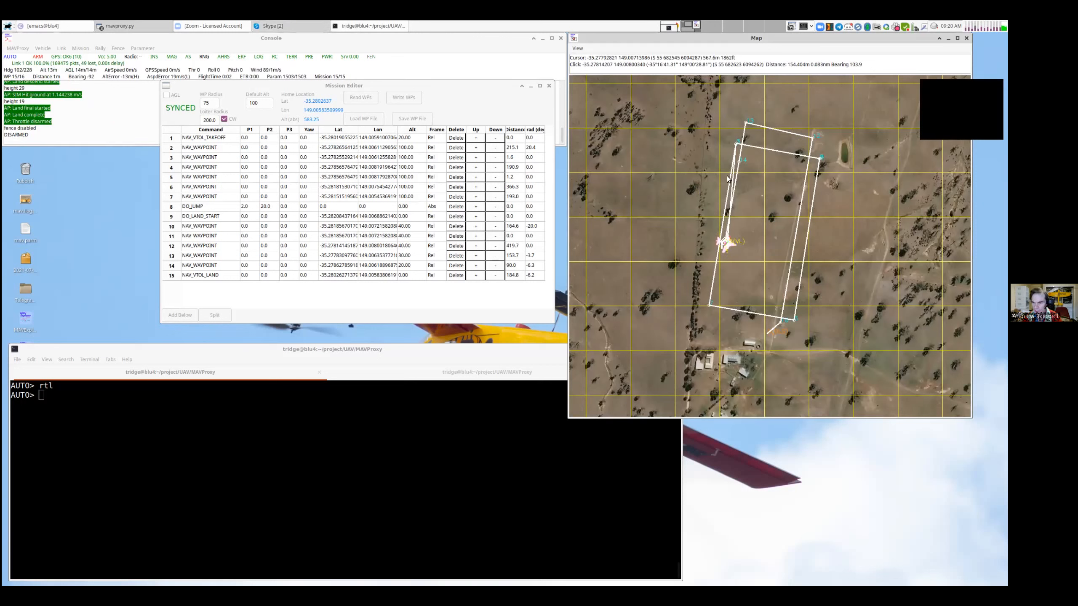
Move waypoint 12, the landing approach's northeast corner, eastward to about -35.278324, 149.009119.
right_click(812, 141)
click(854, 145)
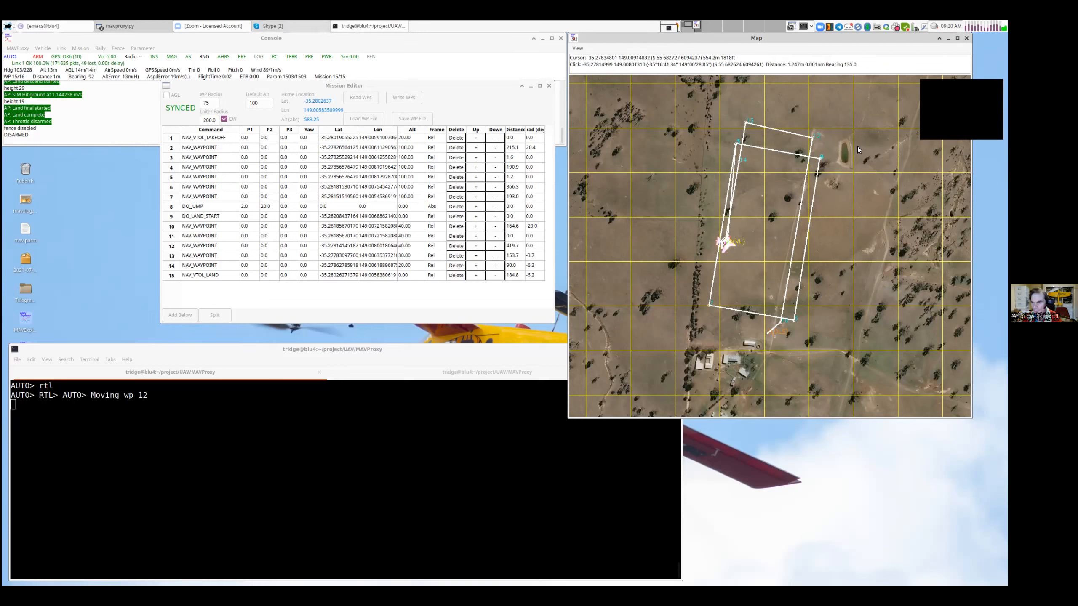
click(857, 146)
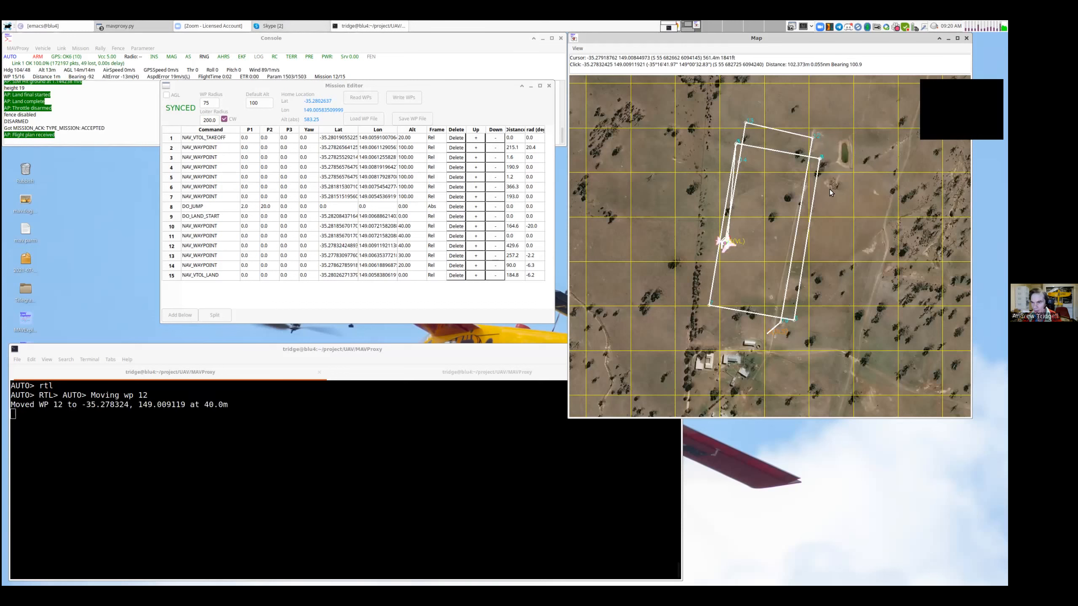
Move waypoint 10 east of the circuit's southeast corner to about -35.281754, 149.008498 and remove the neighbouring waypoint 11.
right_click(785, 326)
click(789, 325)
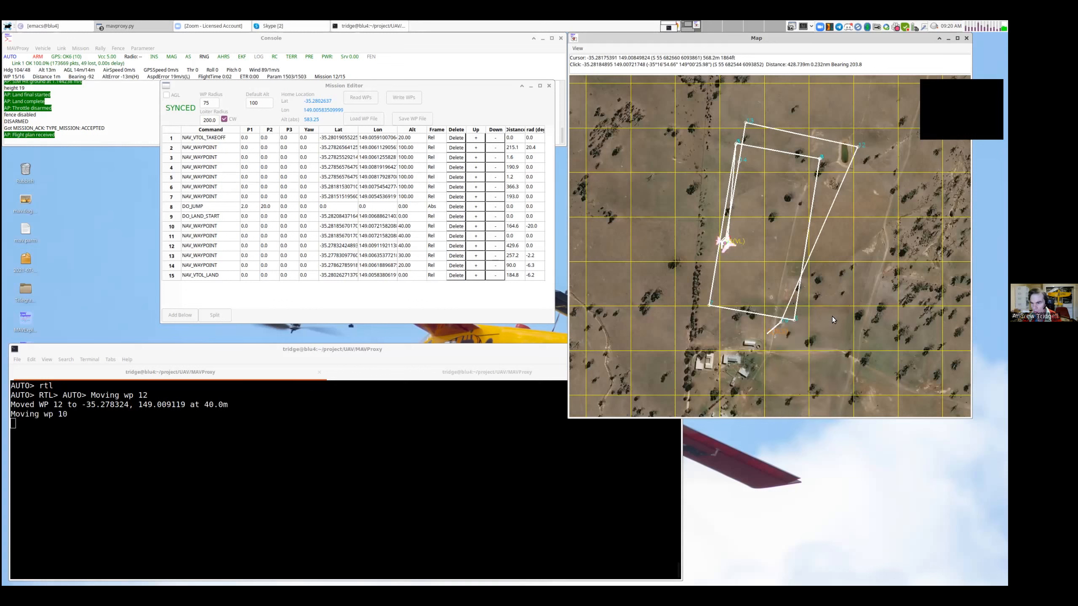
click(831, 316)
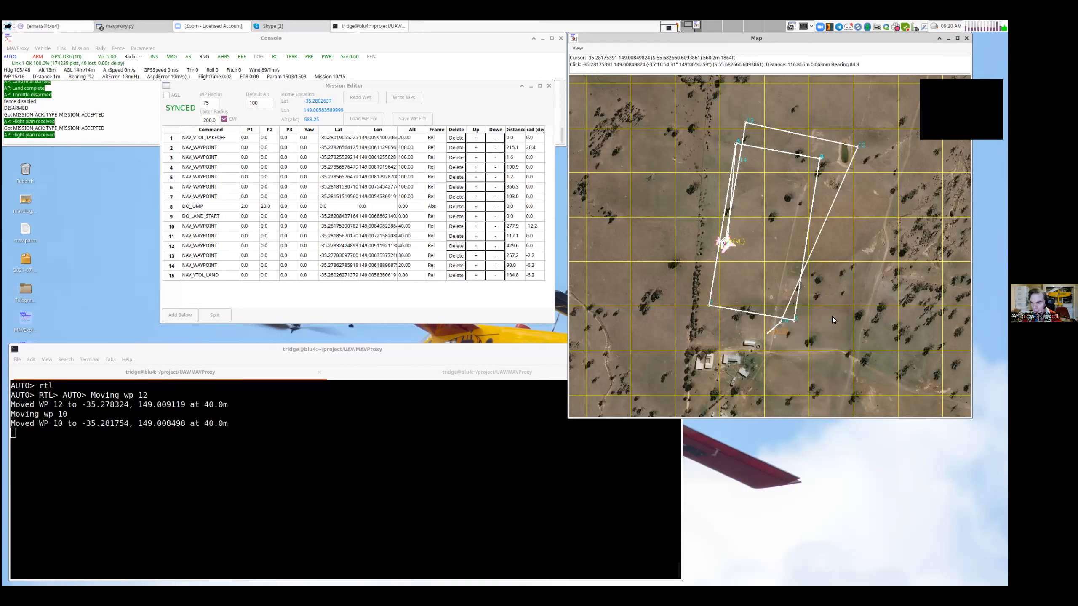
right_click(779, 324)
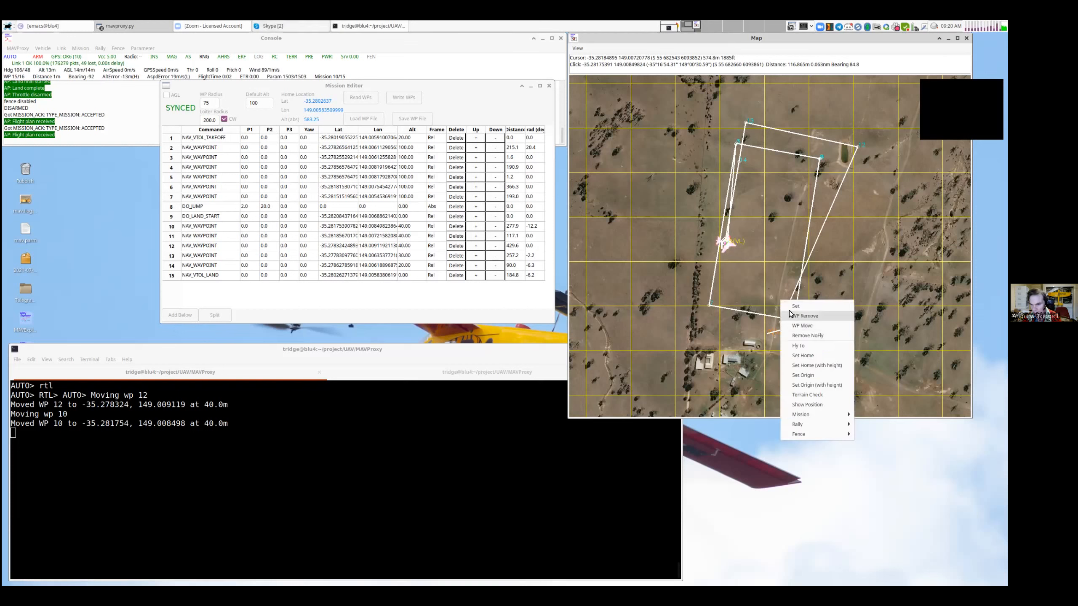
click(803, 315)
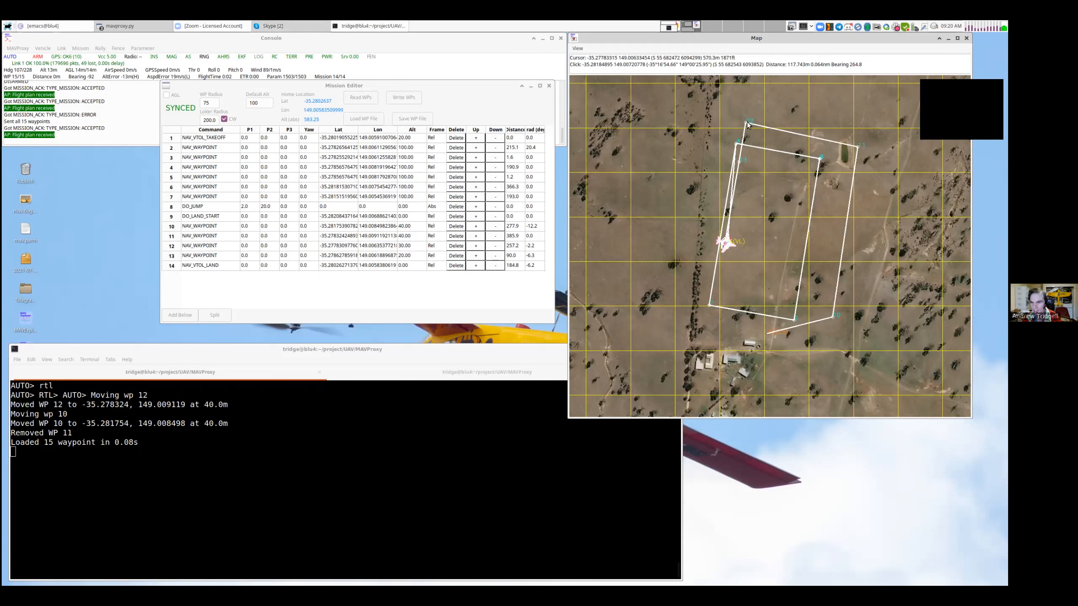
Shift the approach's northern leg further north, with waypoint 11 at about -35.277397, 149.009313 and waypoint 12 at about -35.276994, 149.006558.
drag(751, 131, 743, 161)
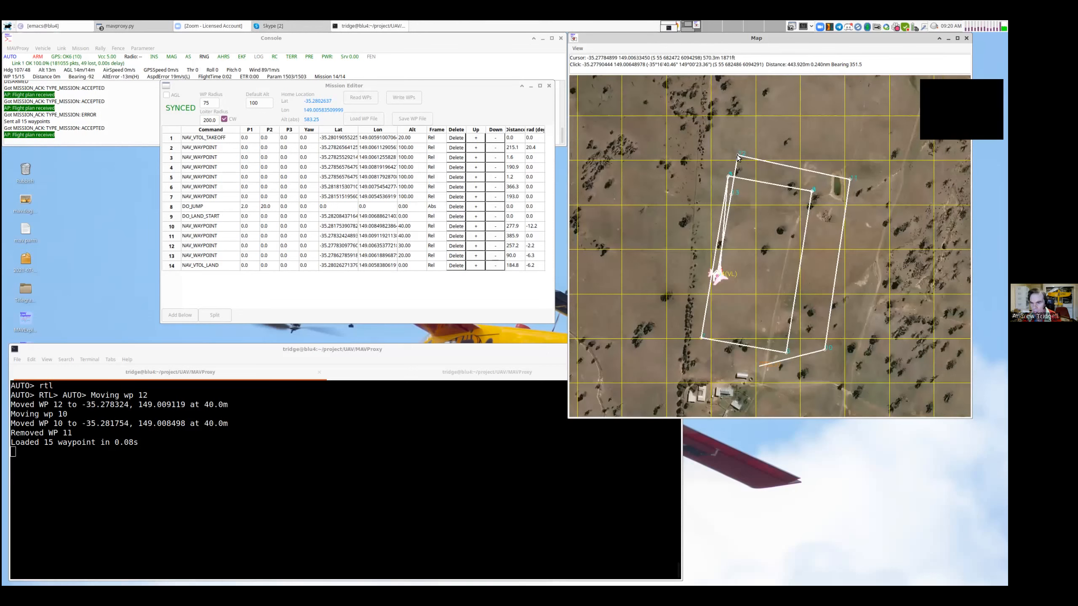
right_click(737, 156)
click(753, 159)
click(742, 121)
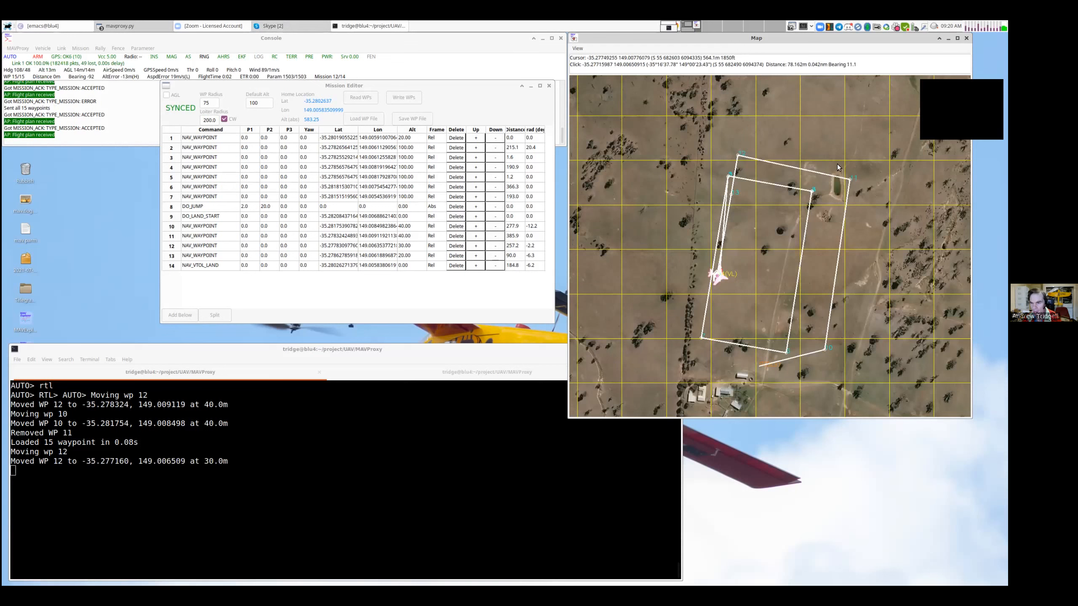
right_click(850, 181)
click(860, 184)
click(857, 133)
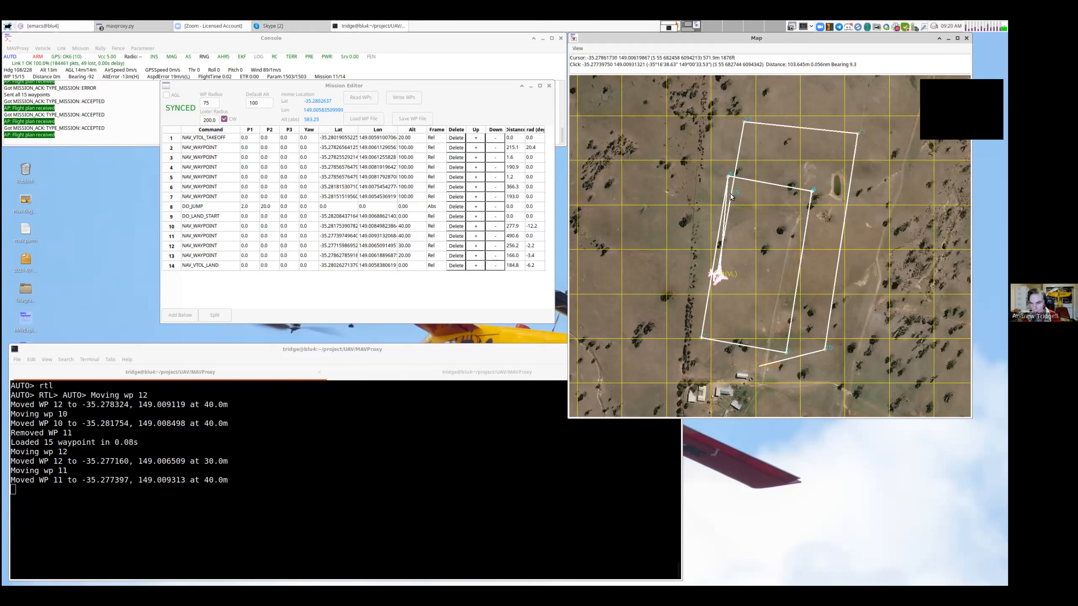
right_click(745, 123)
click(747, 126)
click(744, 122)
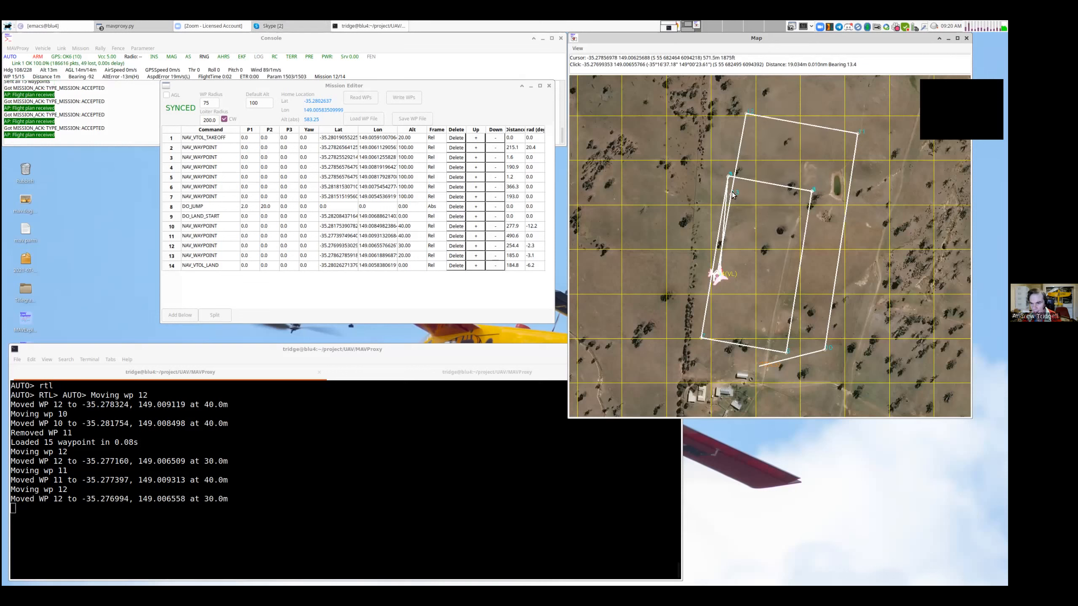
Measure back to the VTOL landing point and move waypoint 13 north on the final leg to about -35.277984, 149.006335.
click(720, 250)
click(716, 274)
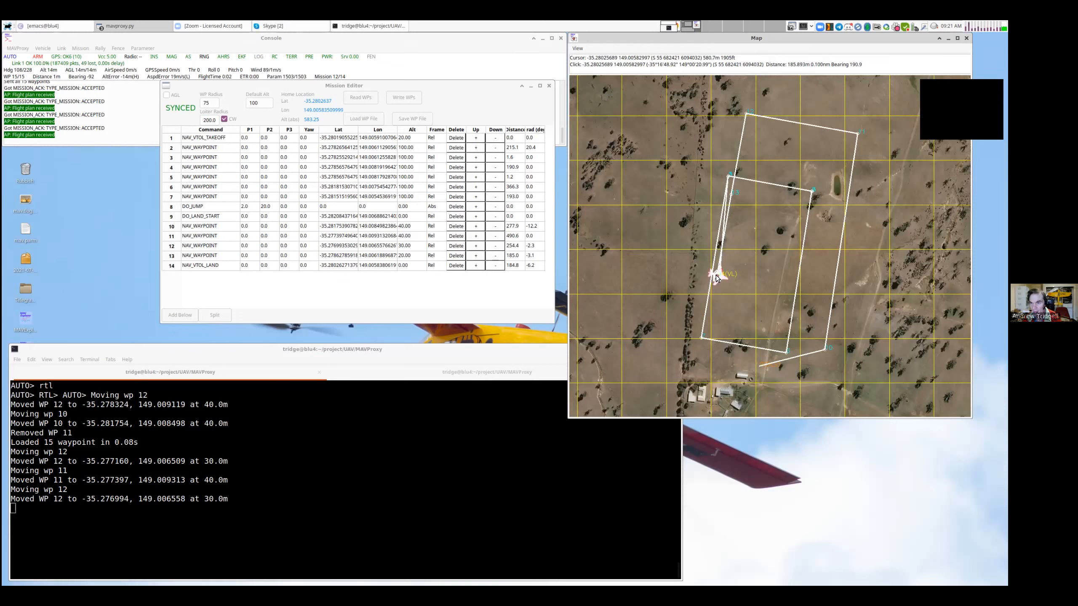
right_click(730, 194)
click(738, 200)
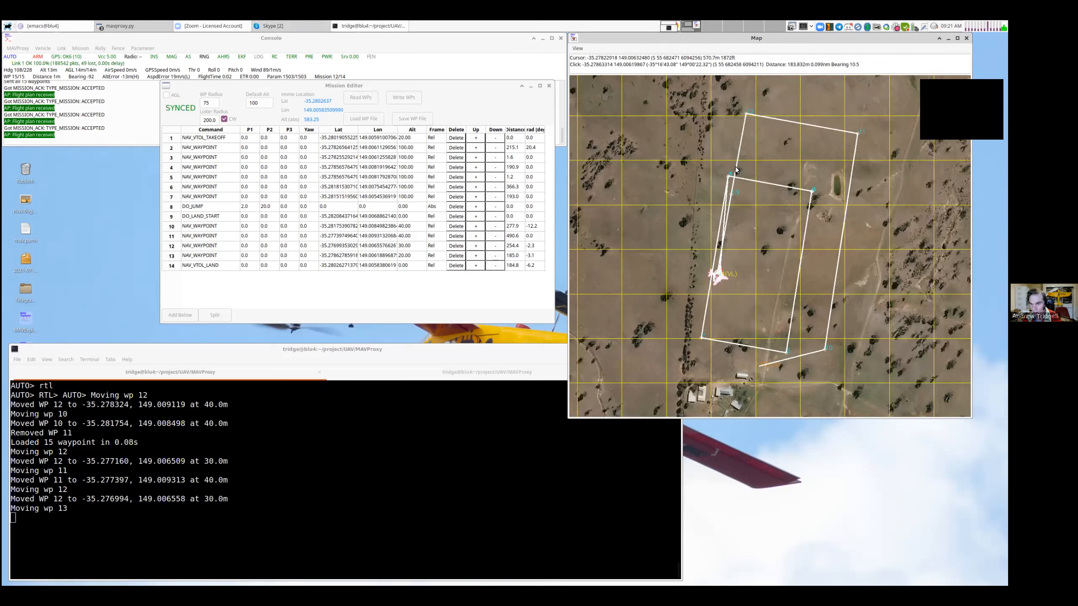
click(737, 165)
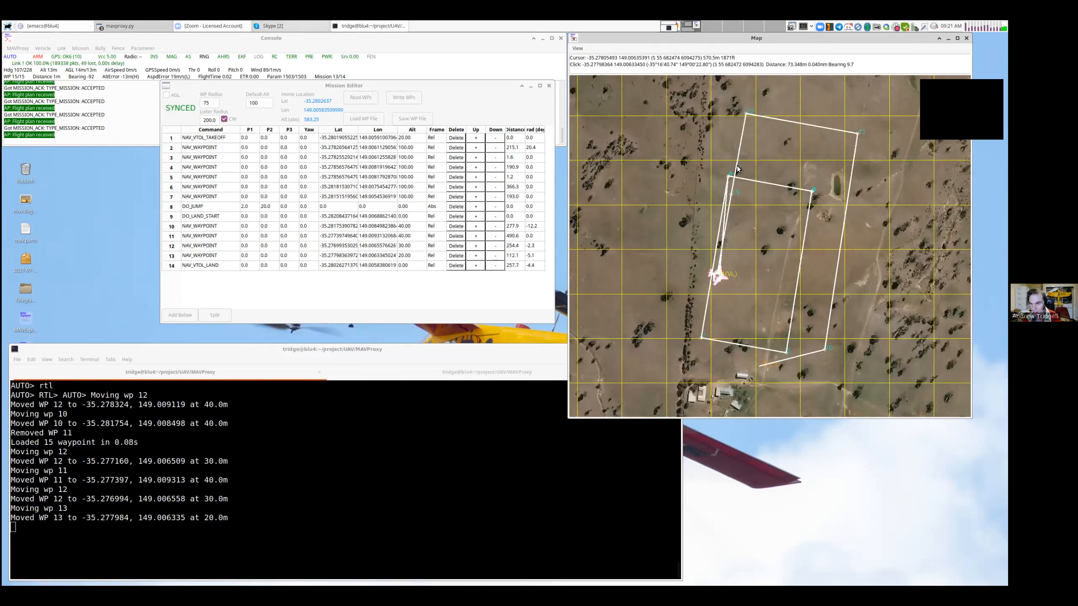
Restart the mission from waypoint 0 with wp set 0 in a cleared terminal, and launch the plane with arm throttle.
click(381, 493)
key(Return)
text(wp set 0)
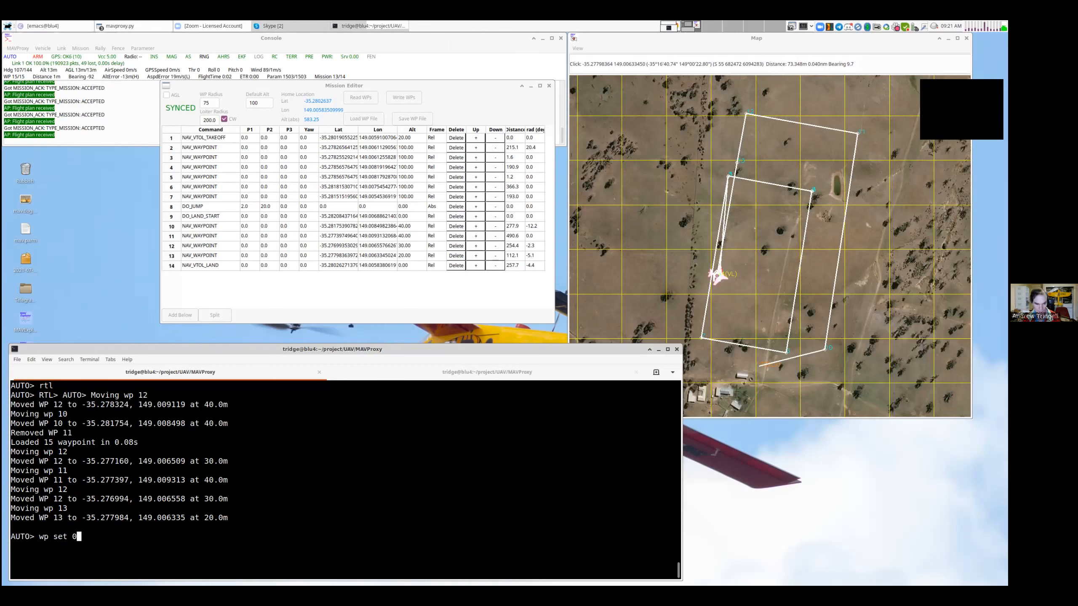
key(ctrl+l)
key(Return)
key(Return)
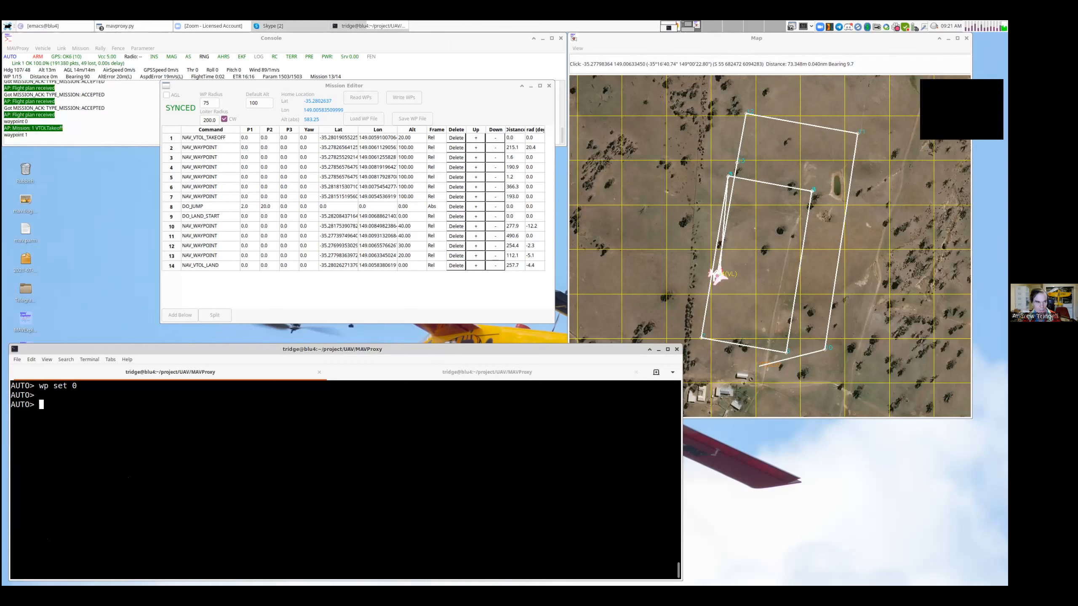
text(auto throttle)
key(Return)
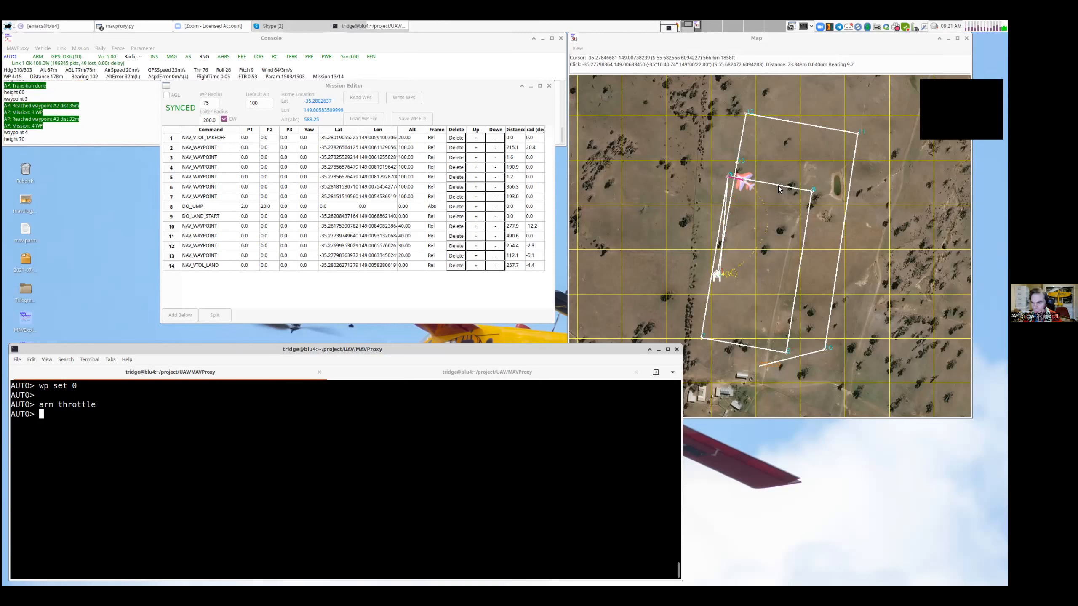
Follow the plane on the map as it takes off and flies the circuit, keeping the whole mission in view.
drag(795, 190, 807, 234)
scroll(783, 197, down, 2)
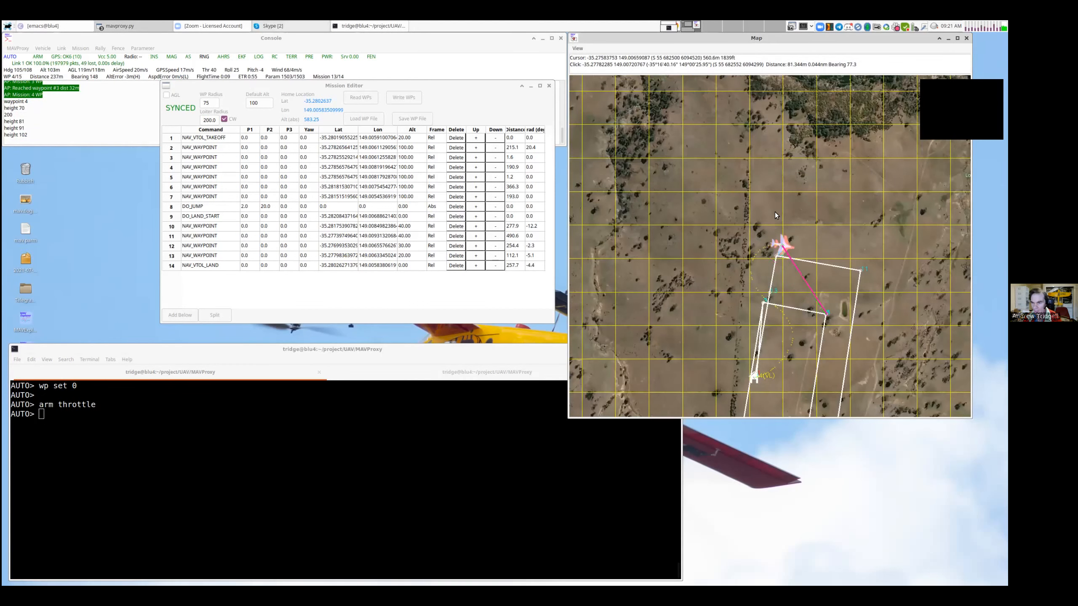
click(579, 50)
click(787, 258)
drag(792, 268, 789, 195)
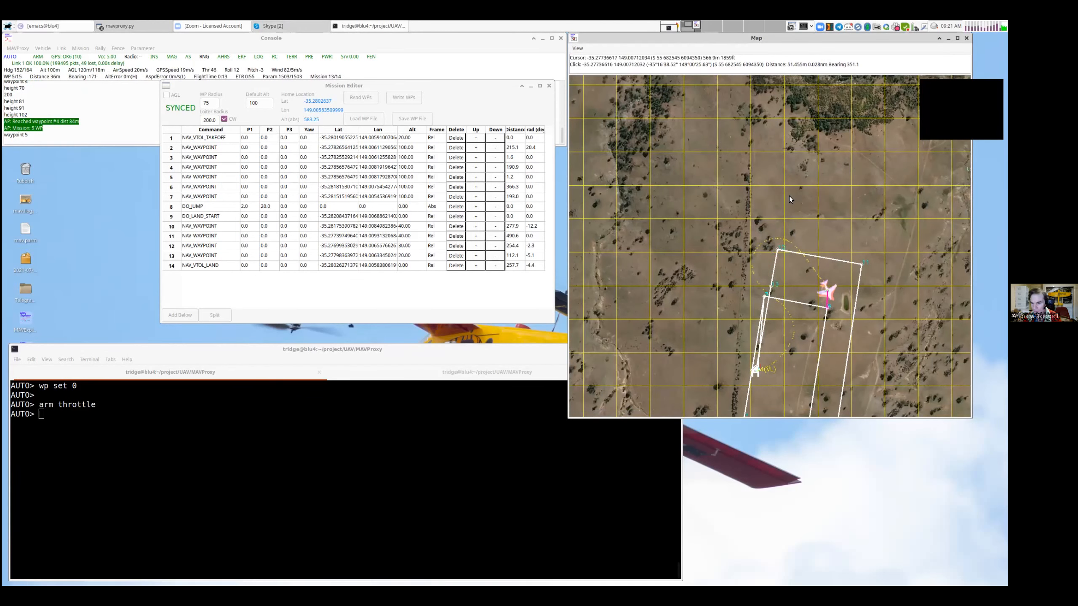
drag(789, 270, 788, 233)
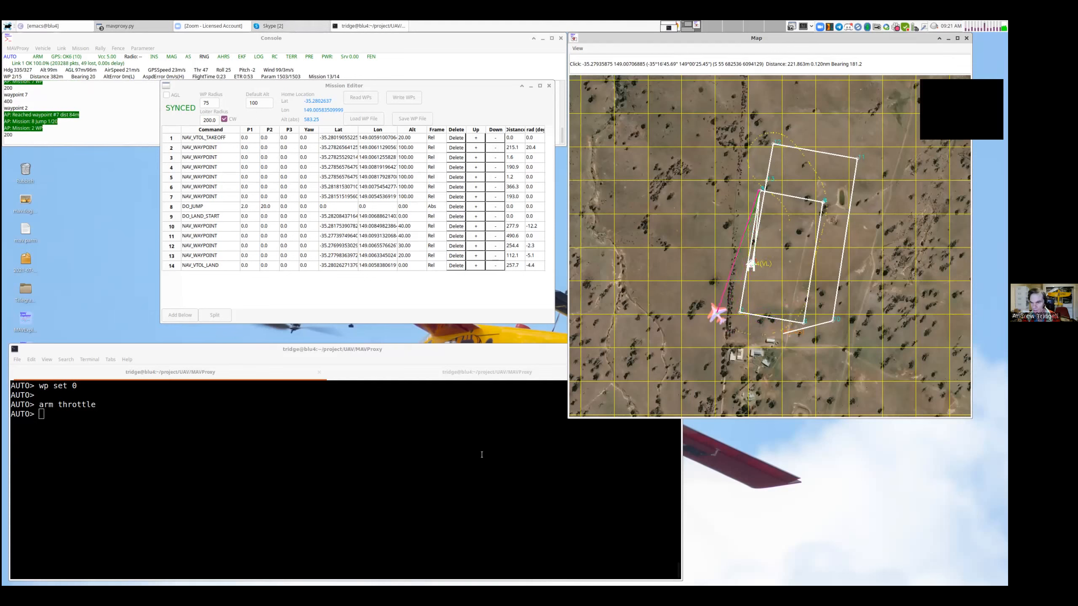
Issue the rtl command and watch the plane fly the revised landing approach to the VTOL landing point.
click(481, 456)
text(rtl)
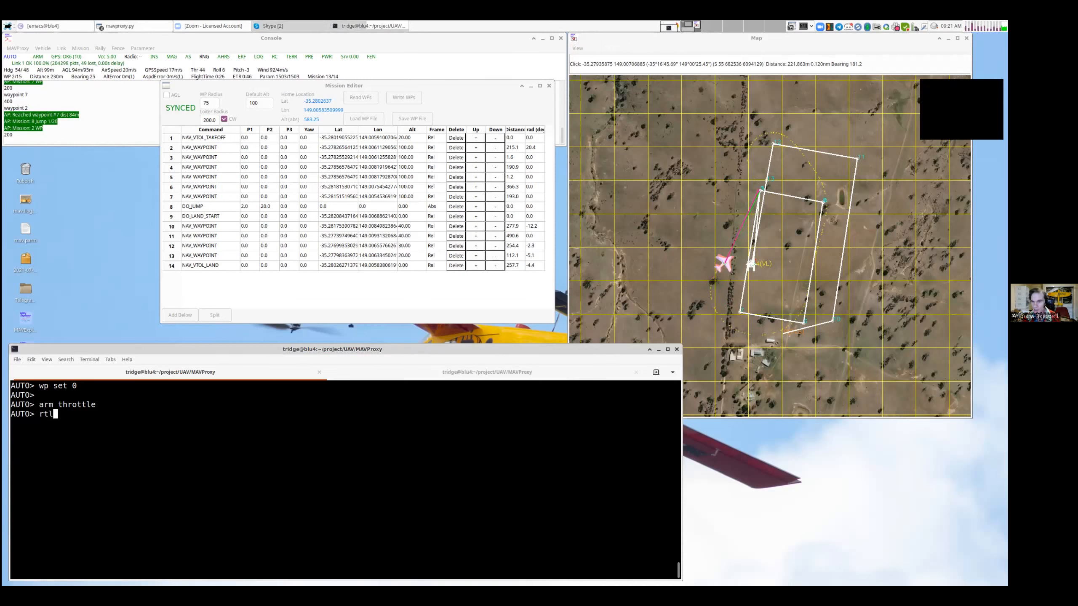
key(Return)
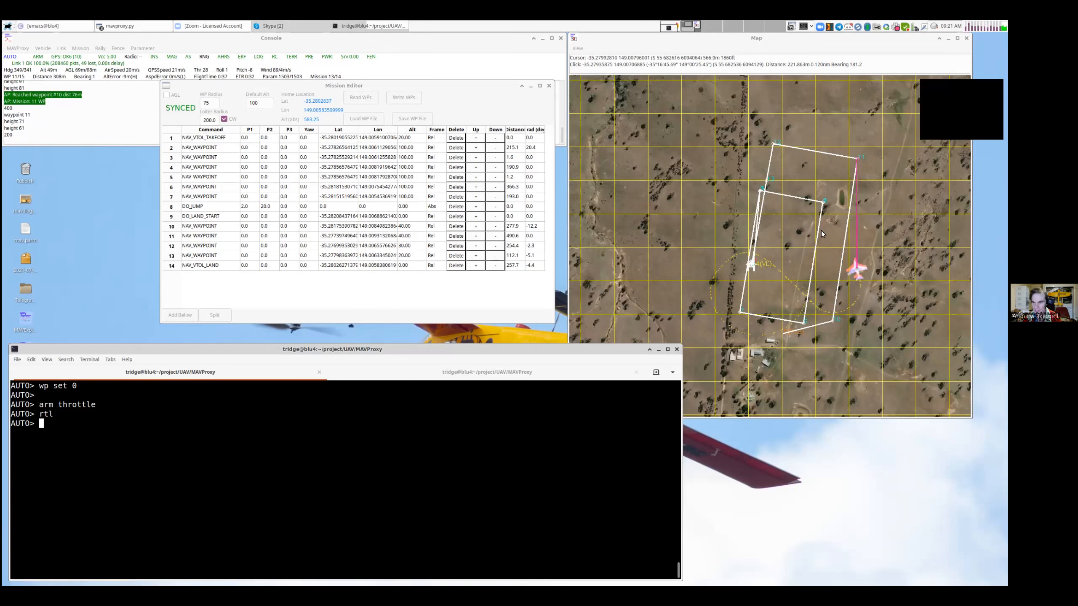
click(801, 231)
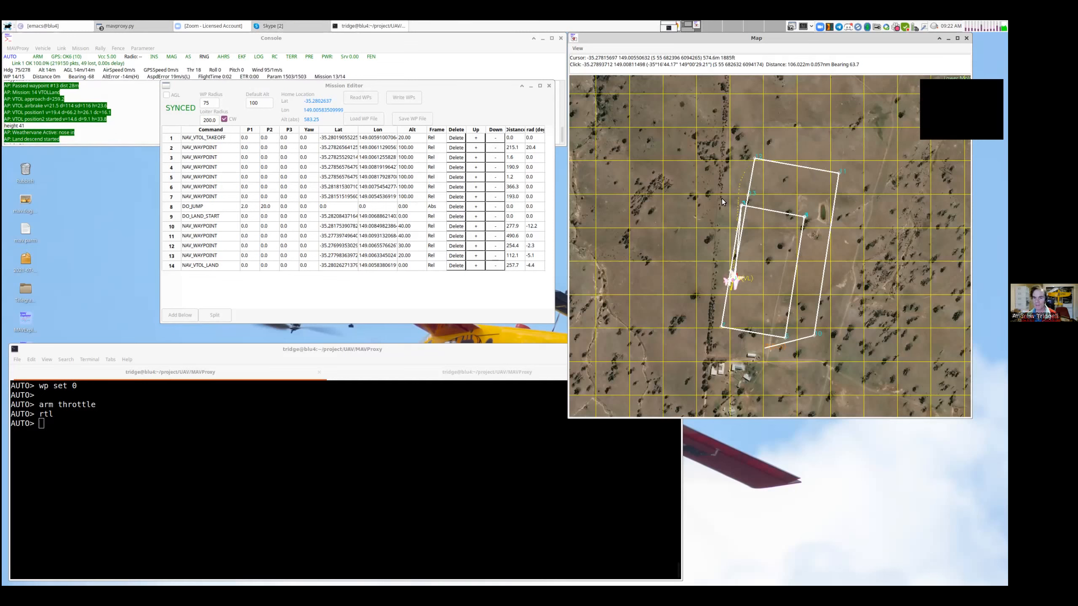
right_click(693, 154)
mouse_move(719, 208)
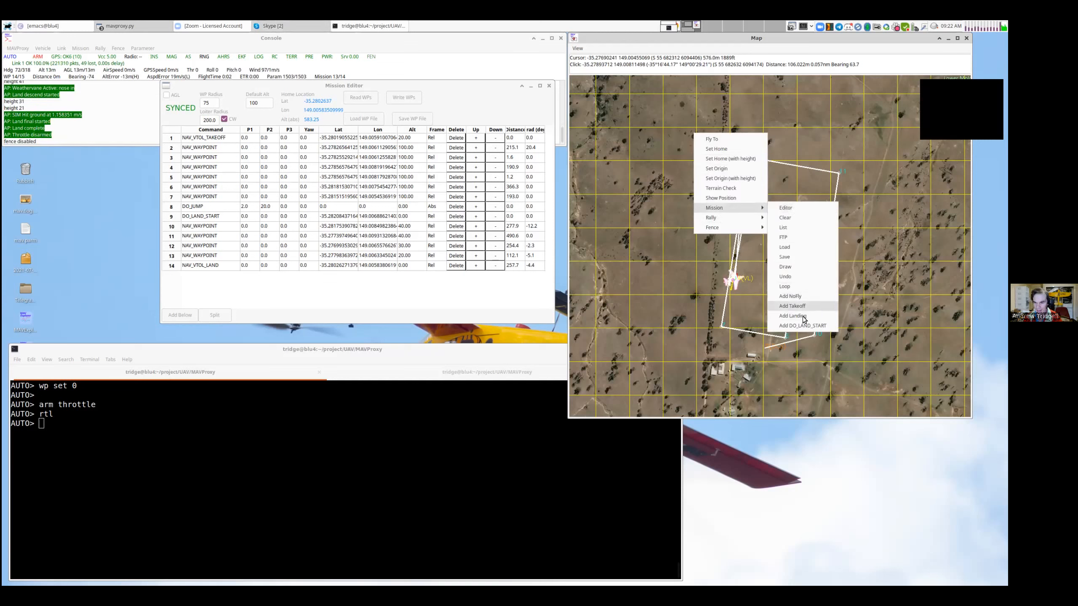
click(878, 258)
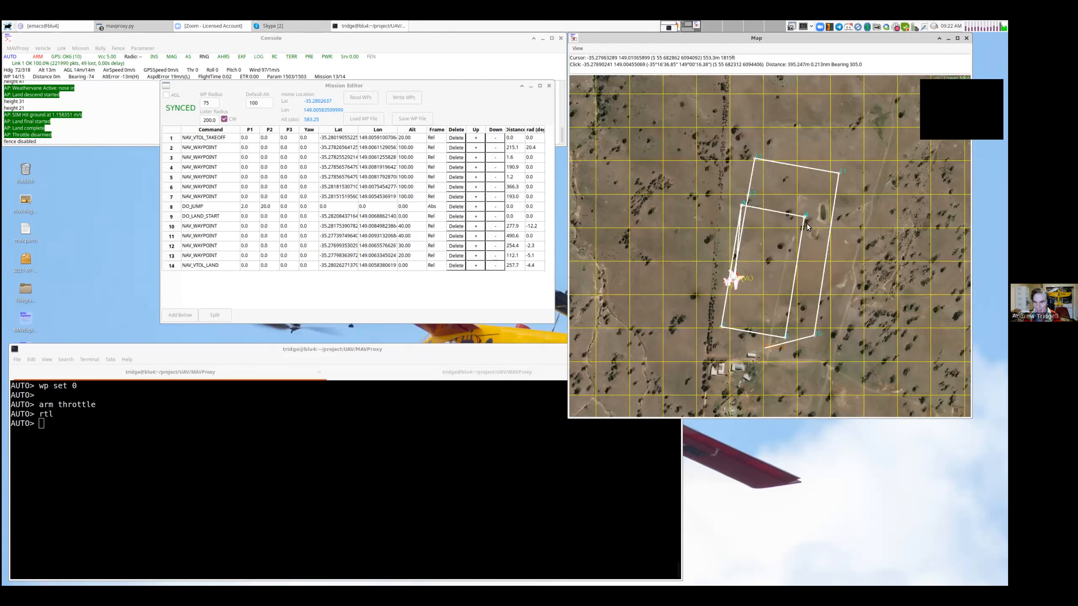
drag(803, 245, 793, 212)
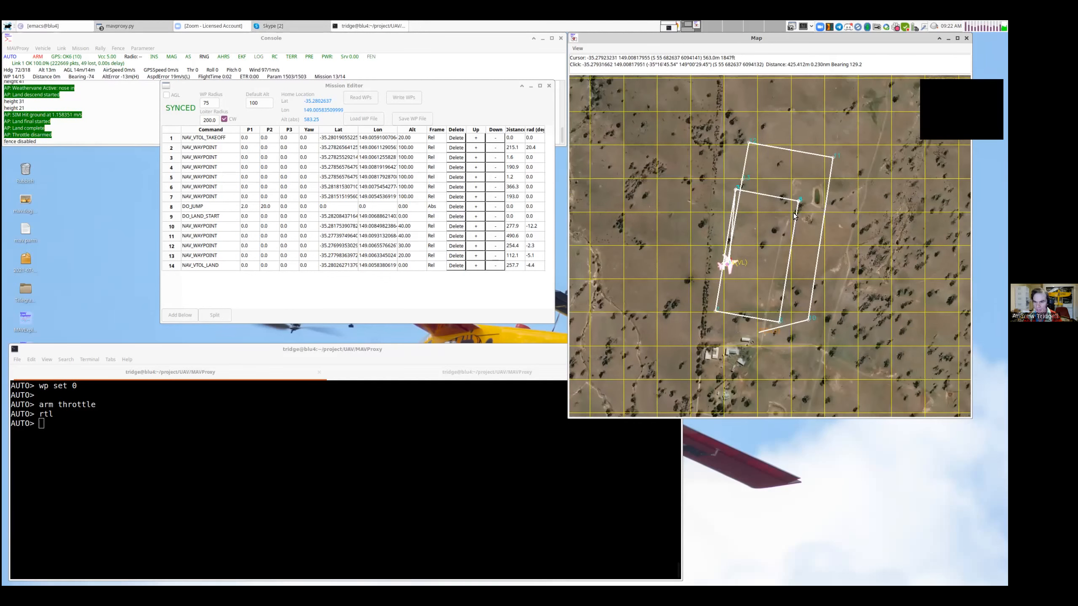